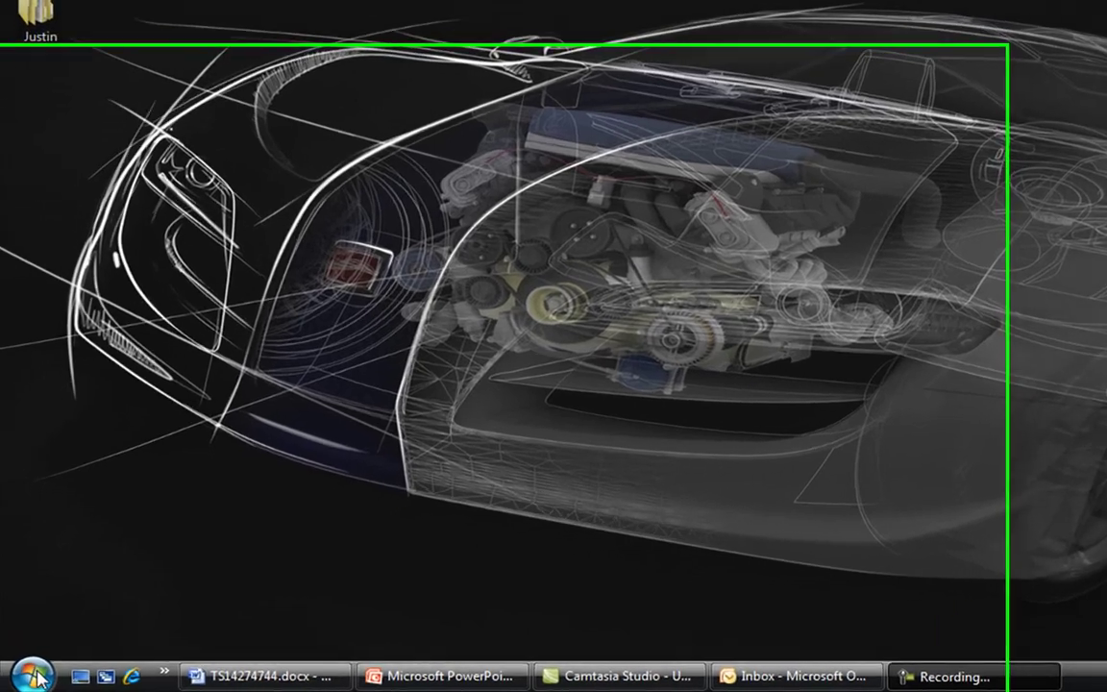
Step: Launch LMTOOLS from the Autodesk Network License Manager program group
{"action": "left_click", "coordinate": [23, 678]}
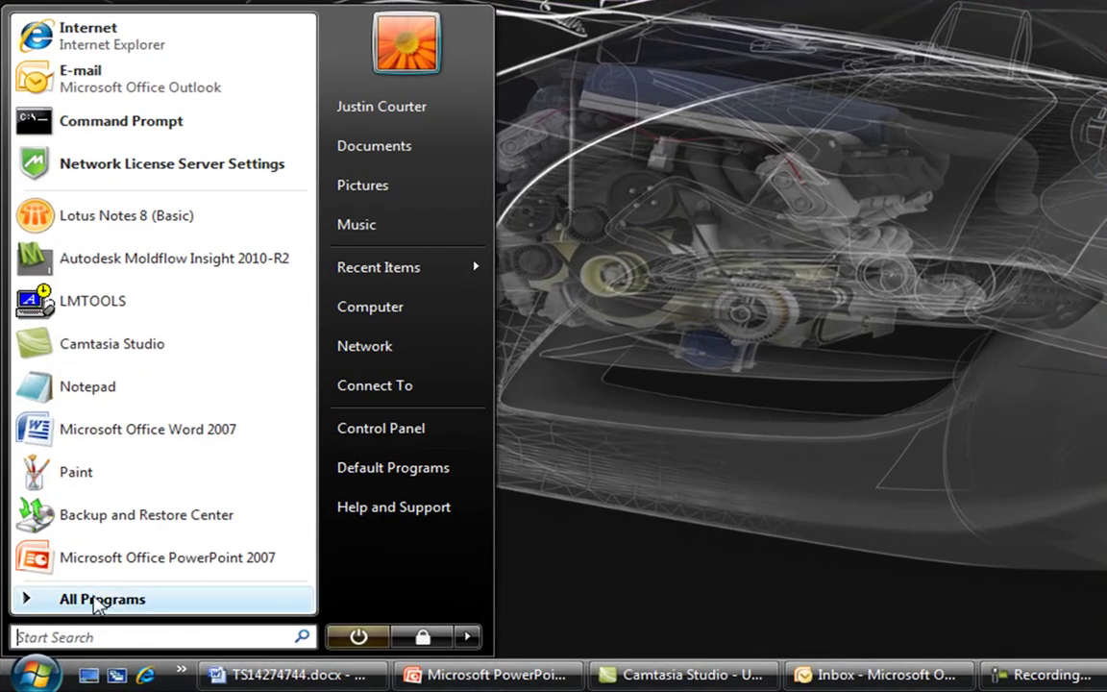
{"action": "left_click", "coordinate": [96, 602]}
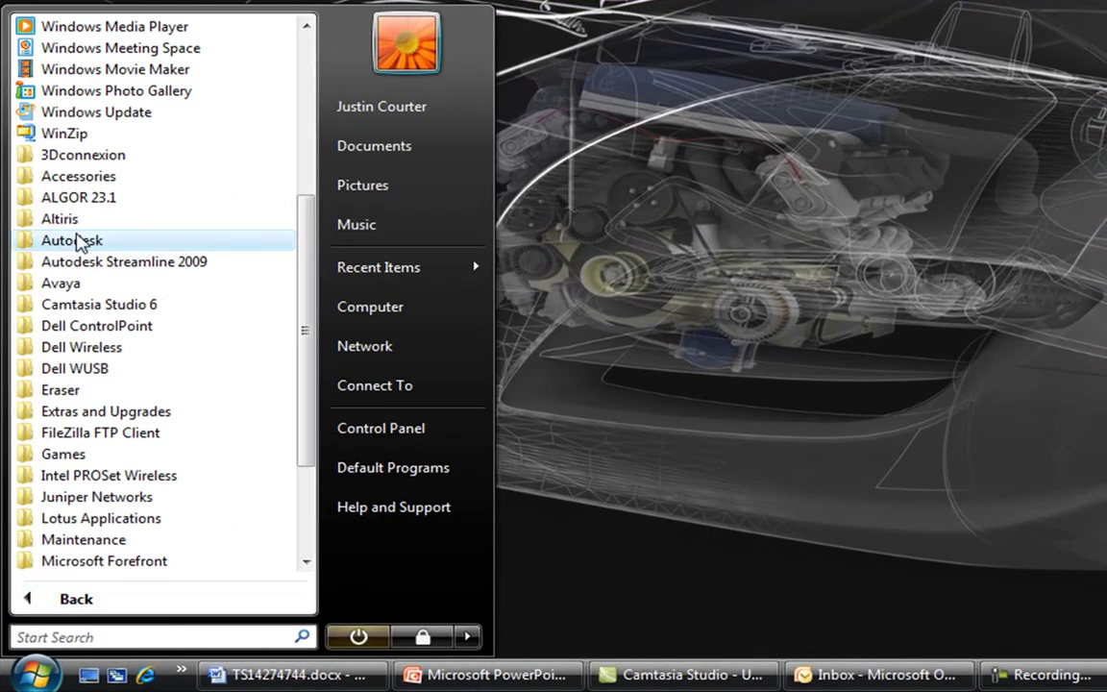
{"action": "left_click", "coordinate": [83, 241]}
{"action": "left_click", "coordinate": [142, 520]}
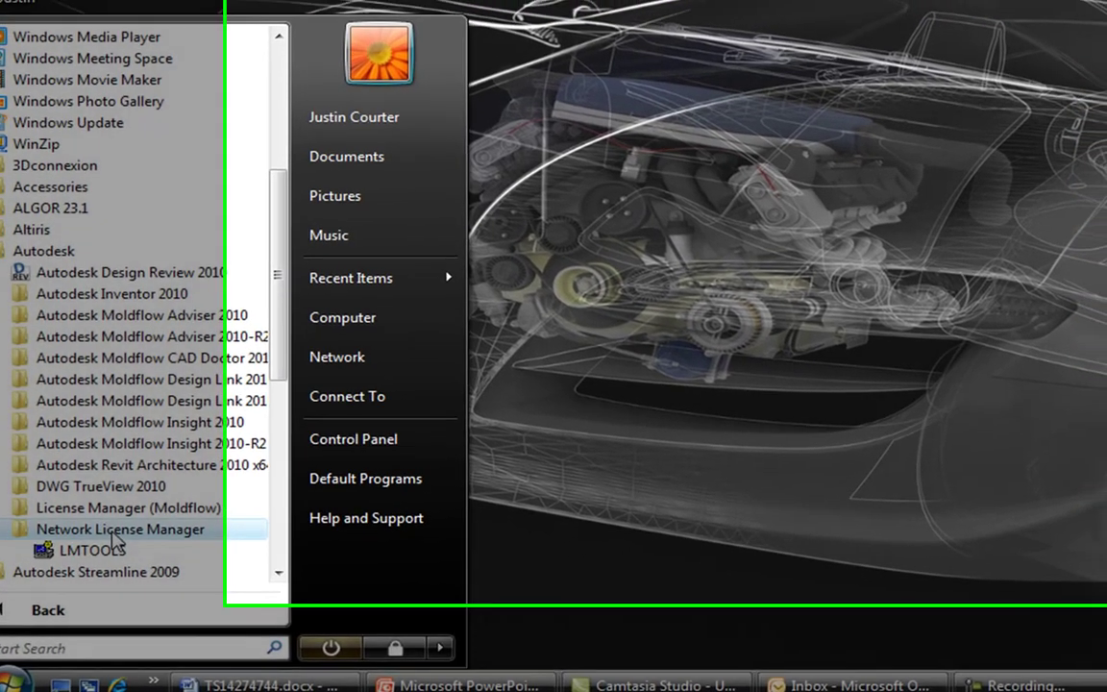
{"action": "left_click", "coordinate": [69, 546]}
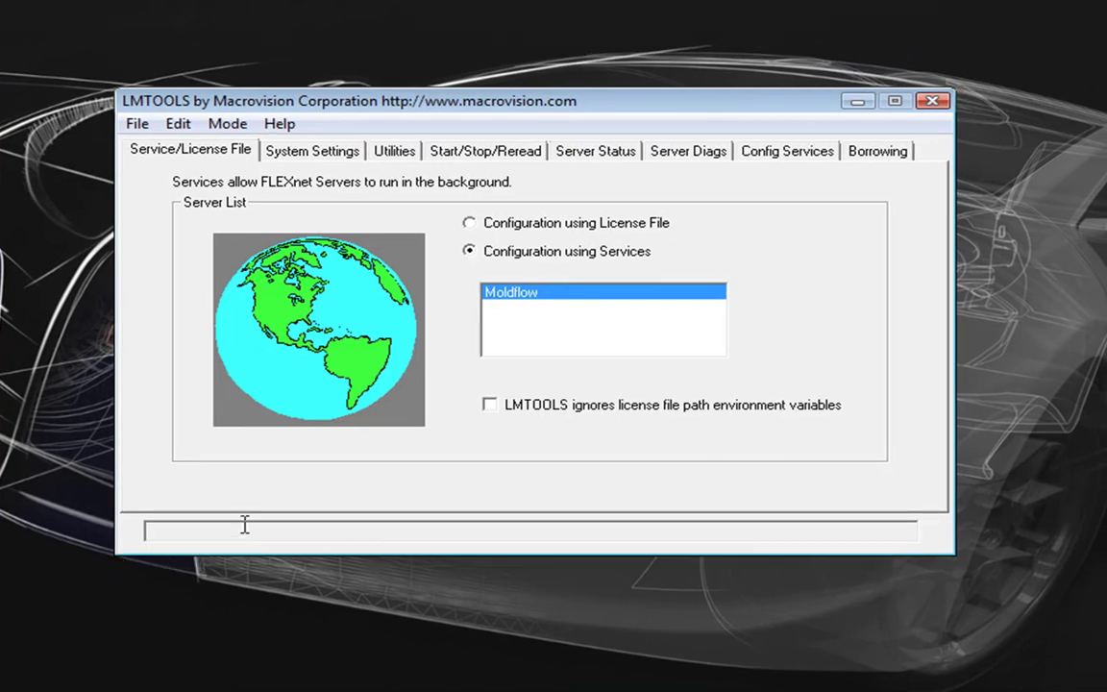
Step: Perform a server status enquiry and check the license server and adskflex vendor daemon status and version
{"action": "left_click", "coordinate": [598, 158]}
{"action": "left_click", "coordinate": [355, 264]}
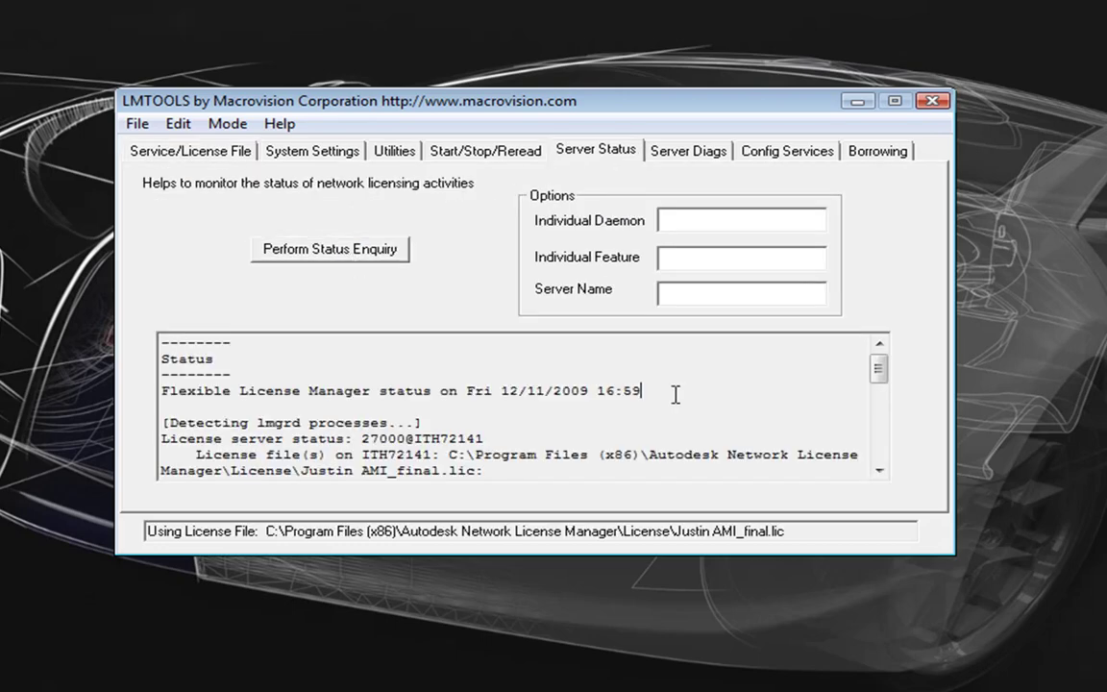
{"action": "scroll", "coordinate": [675, 394], "scroll_direction": "down", "scroll_amount": 2}
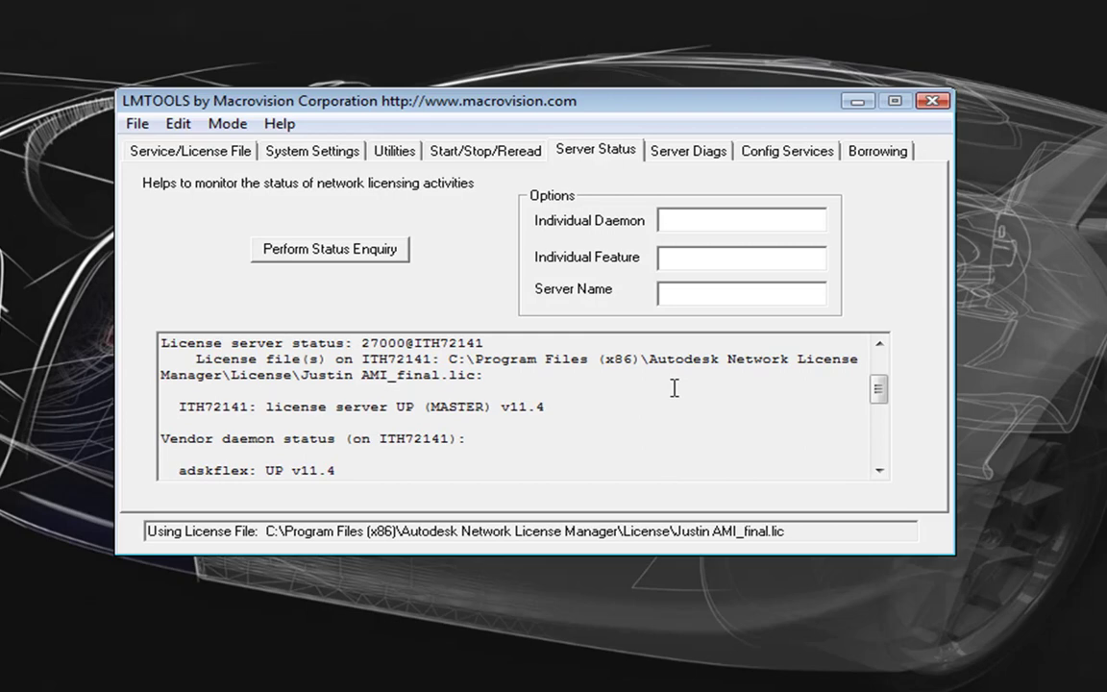
{"action": "scroll", "coordinate": [635, 389], "scroll_direction": "down", "scroll_amount": 1}
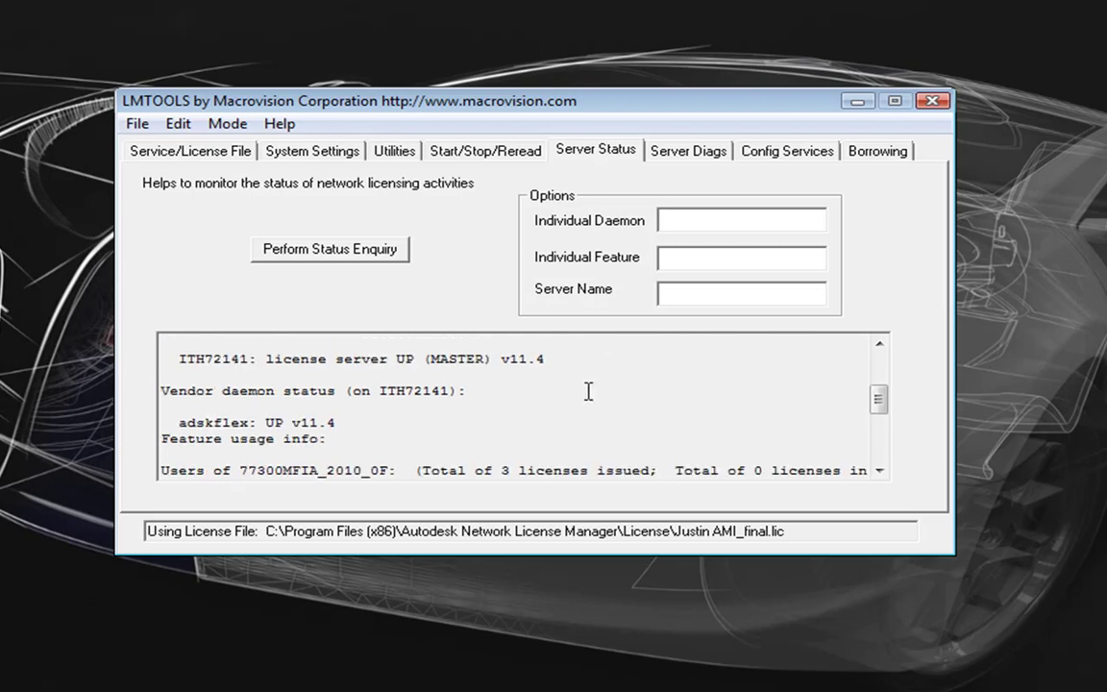
{"action": "left_click_drag", "start_coordinate": [177, 423], "coordinate": [252, 423]}
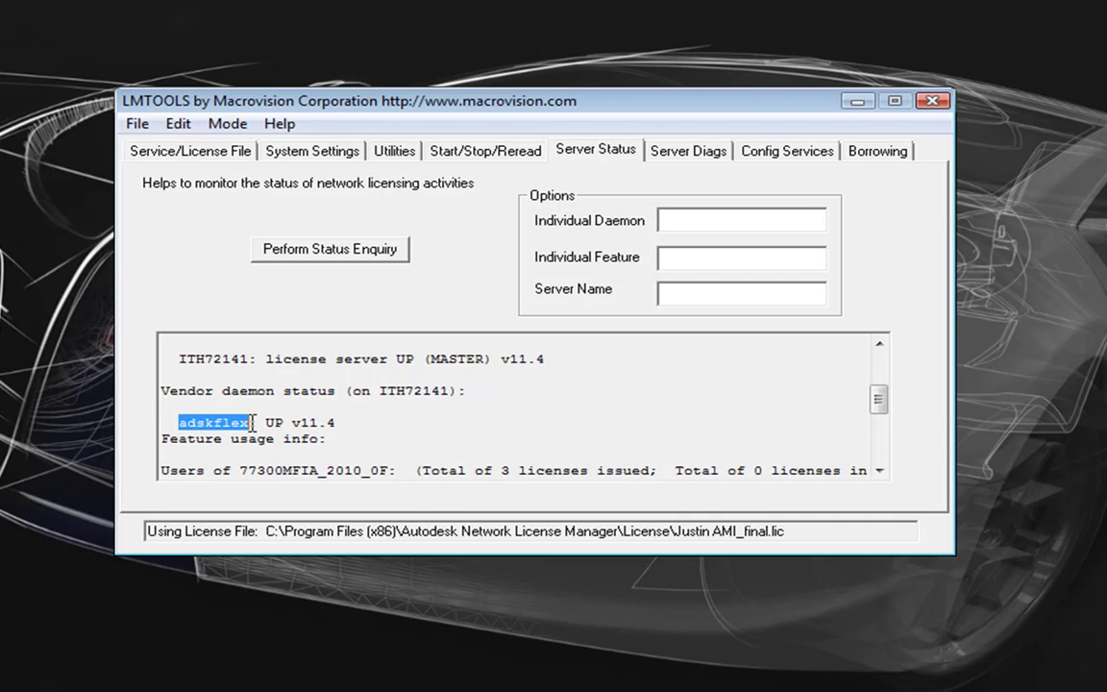
{"action": "left_click_drag", "start_coordinate": [293, 422], "coordinate": [345, 423]}
{"action": "left_click", "coordinate": [377, 420]}
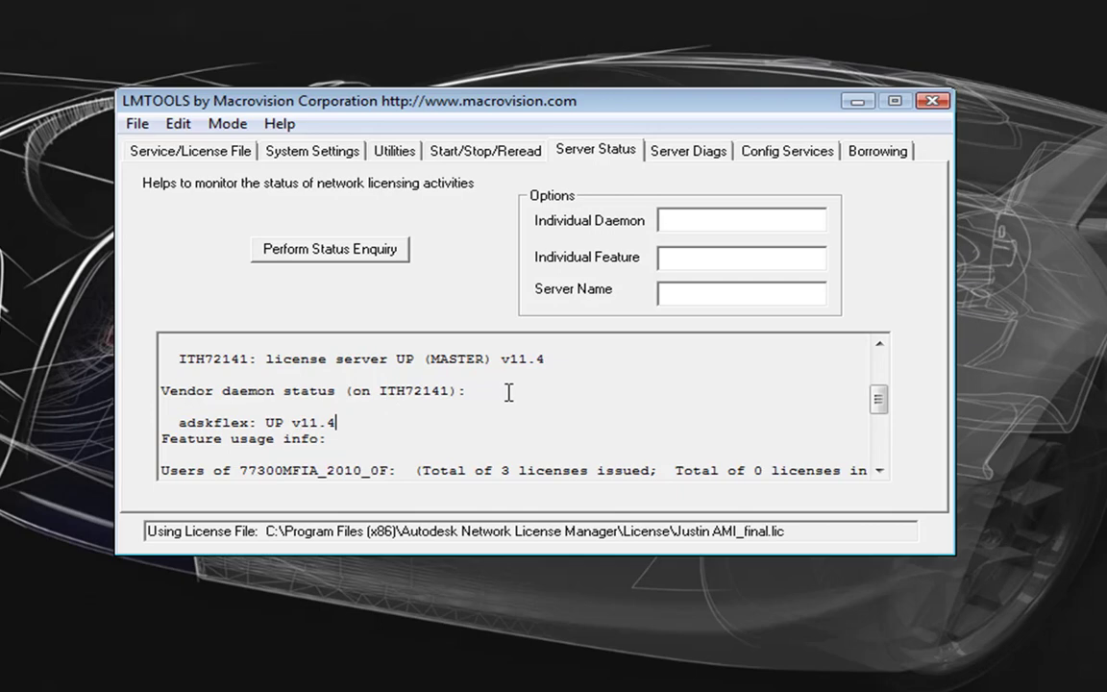
Step: Review the feature usage information in the status report and close LMTOOLS
{"action": "scroll", "coordinate": [506, 390], "scroll_direction": "down", "scroll_amount": 1}
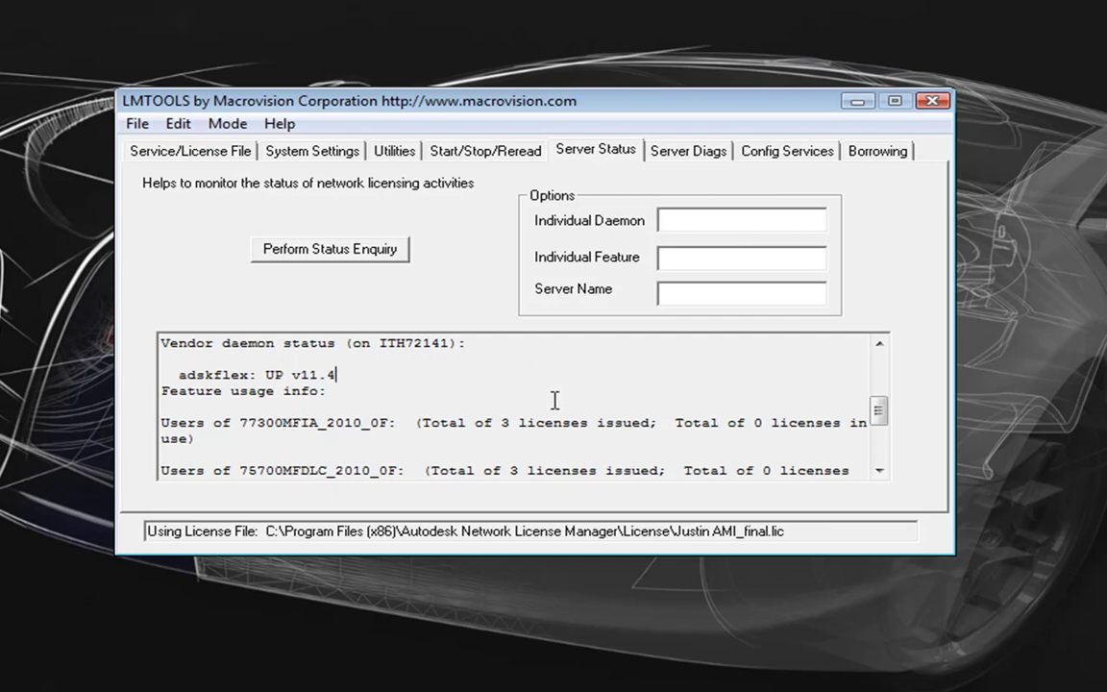
{"action": "scroll", "coordinate": [570, 411], "scroll_direction": "down", "scroll_amount": 1}
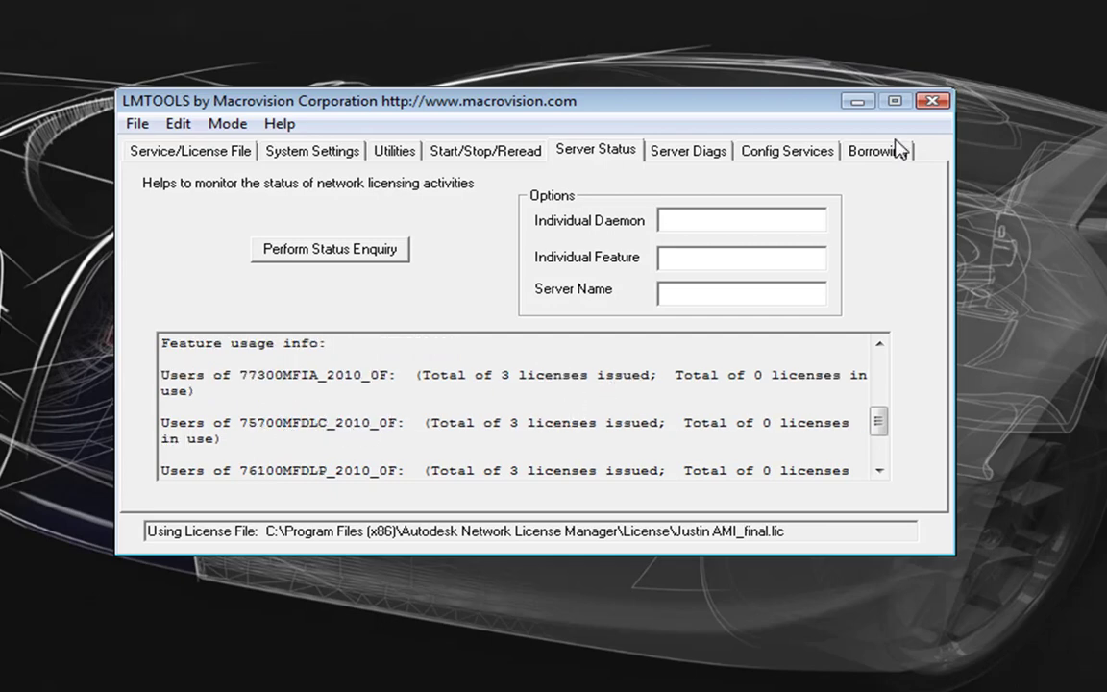
{"action": "left_click", "coordinate": [931, 101]}
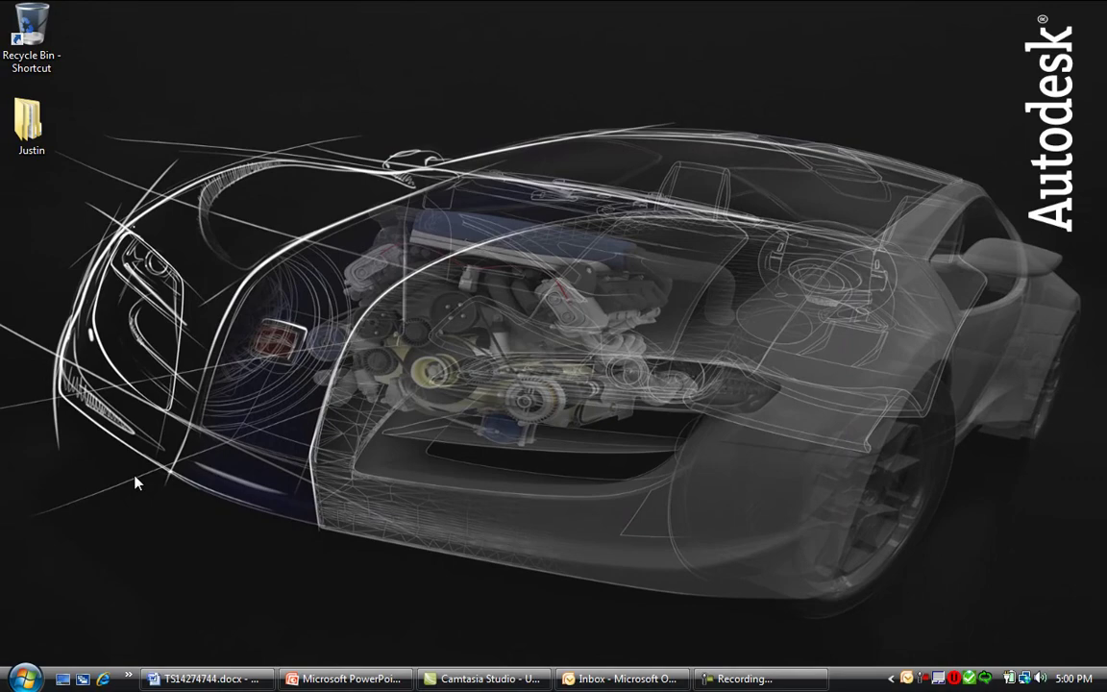
Step: Browse to C:\Program Files (x86)\Autodesk\License Manager (Moldflow) and launch ampsa.exe
{"action": "right_click", "coordinate": [26, 677]}
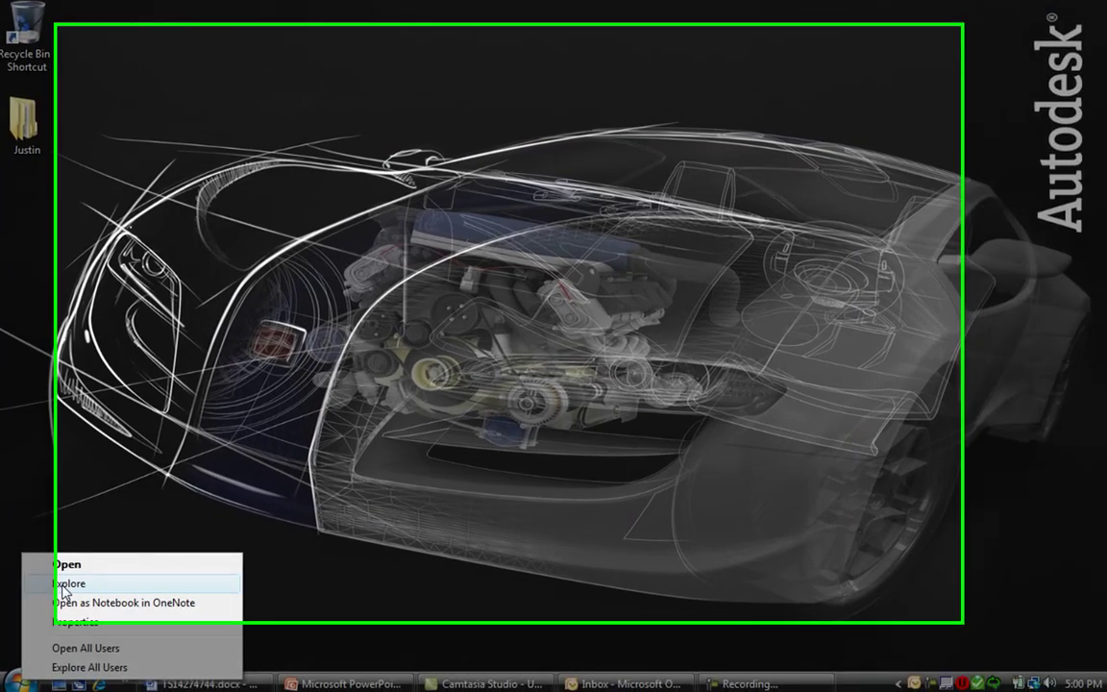
{"action": "left_click", "coordinate": [64, 583]}
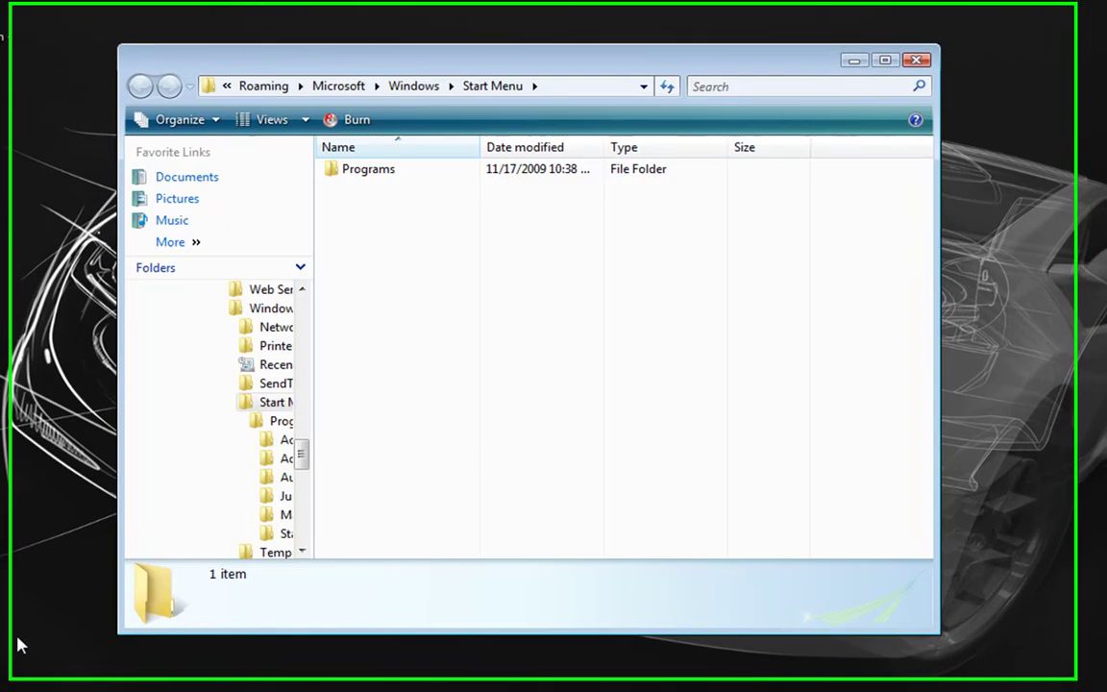
{"action": "left_click_drag", "start_coordinate": [302, 478], "coordinate": [215, 356]}
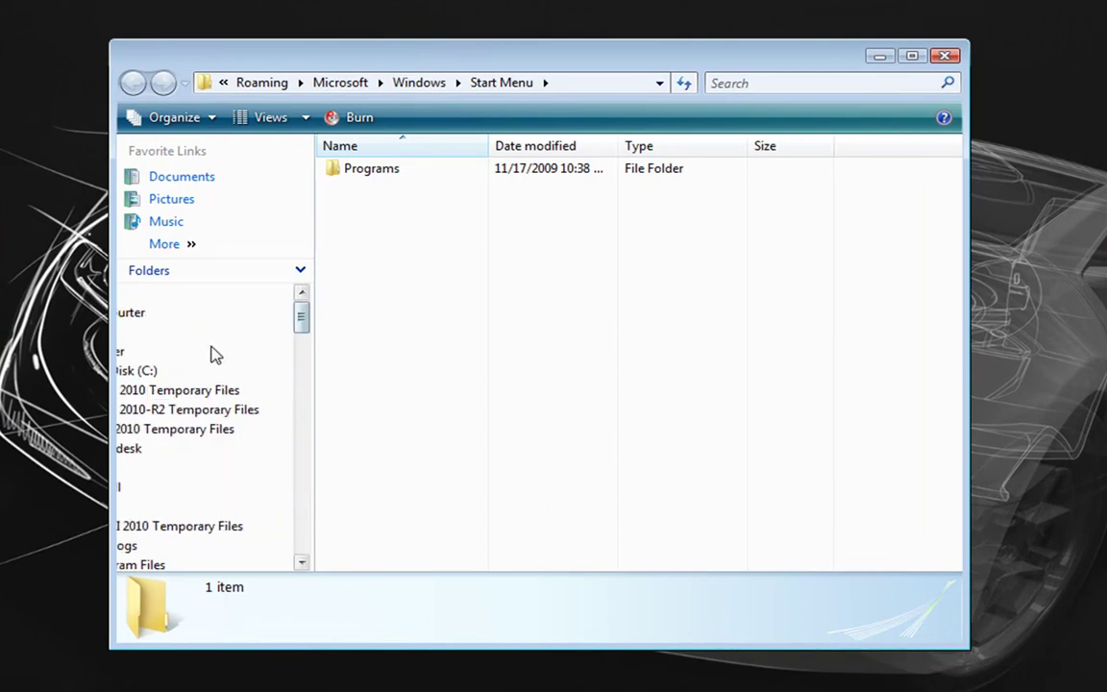
{"action": "left_click", "coordinate": [214, 370]}
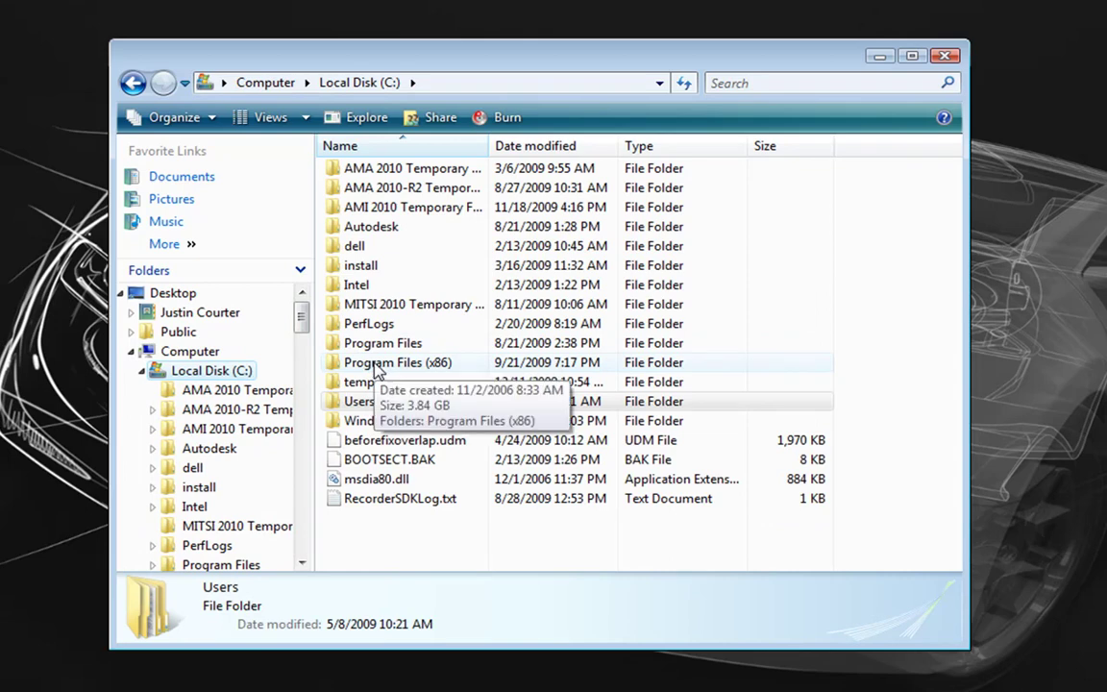
{"action": "double_click", "coordinate": [377, 371]}
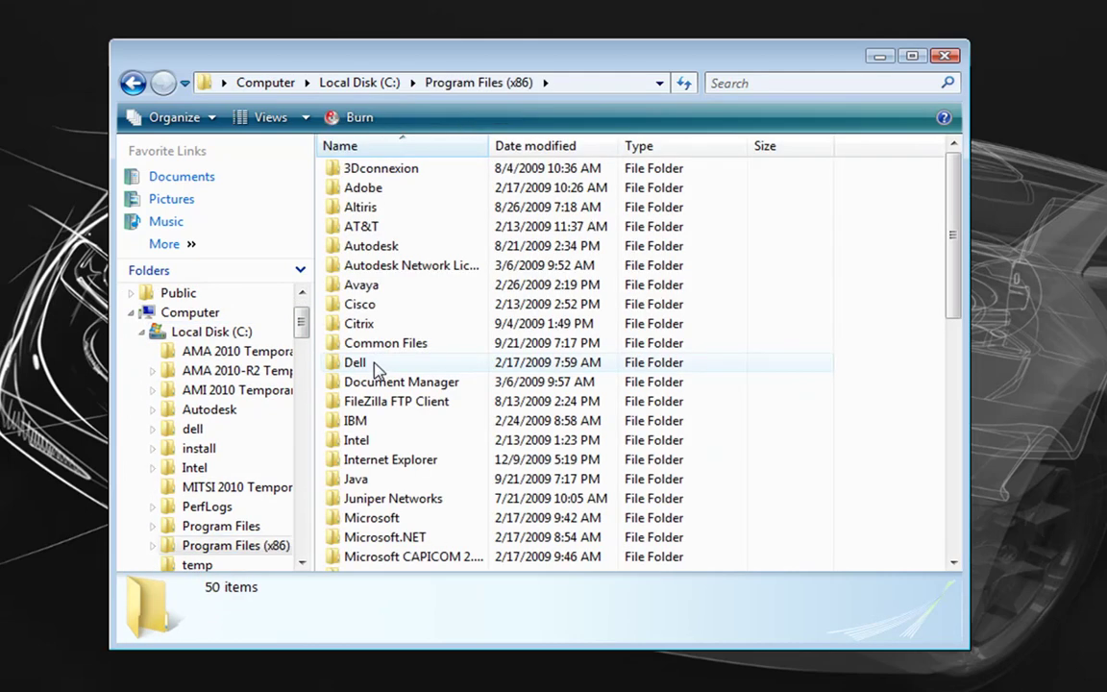
{"action": "double_click", "coordinate": [388, 248]}
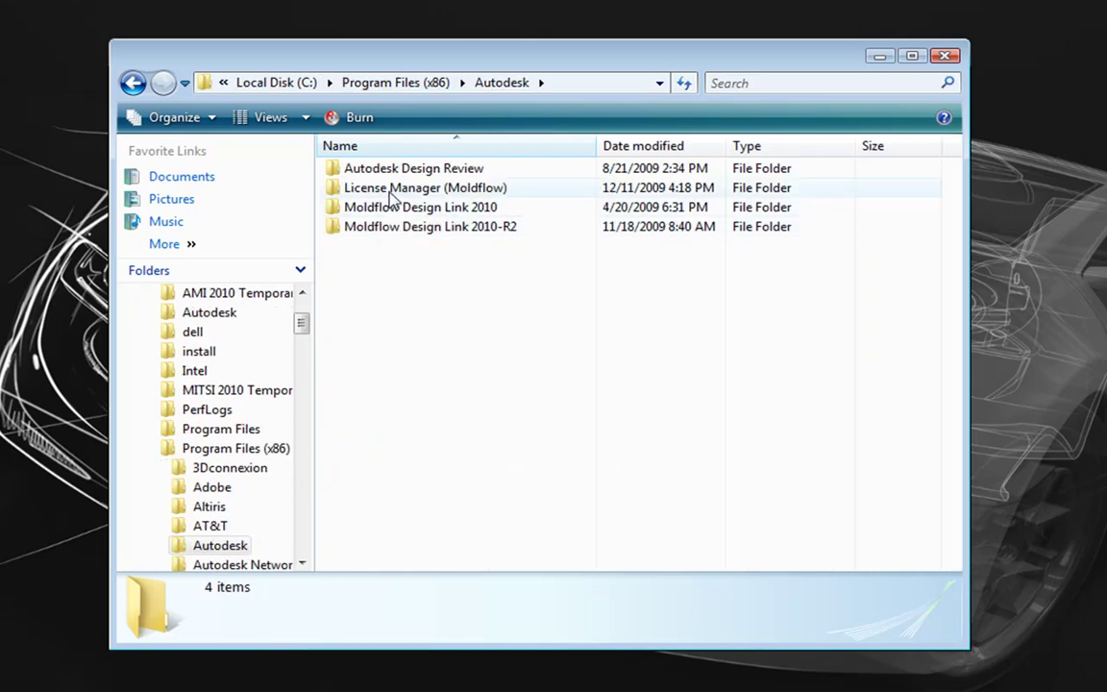
{"action": "double_click", "coordinate": [392, 191]}
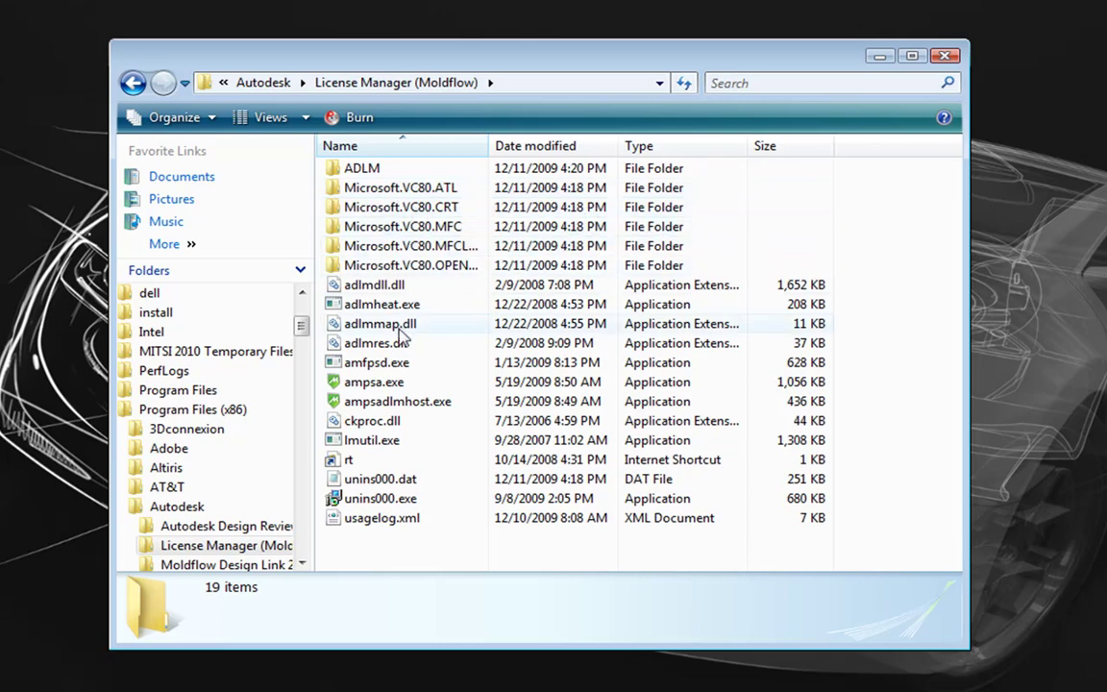
{"action": "double_click", "coordinate": [392, 384]}
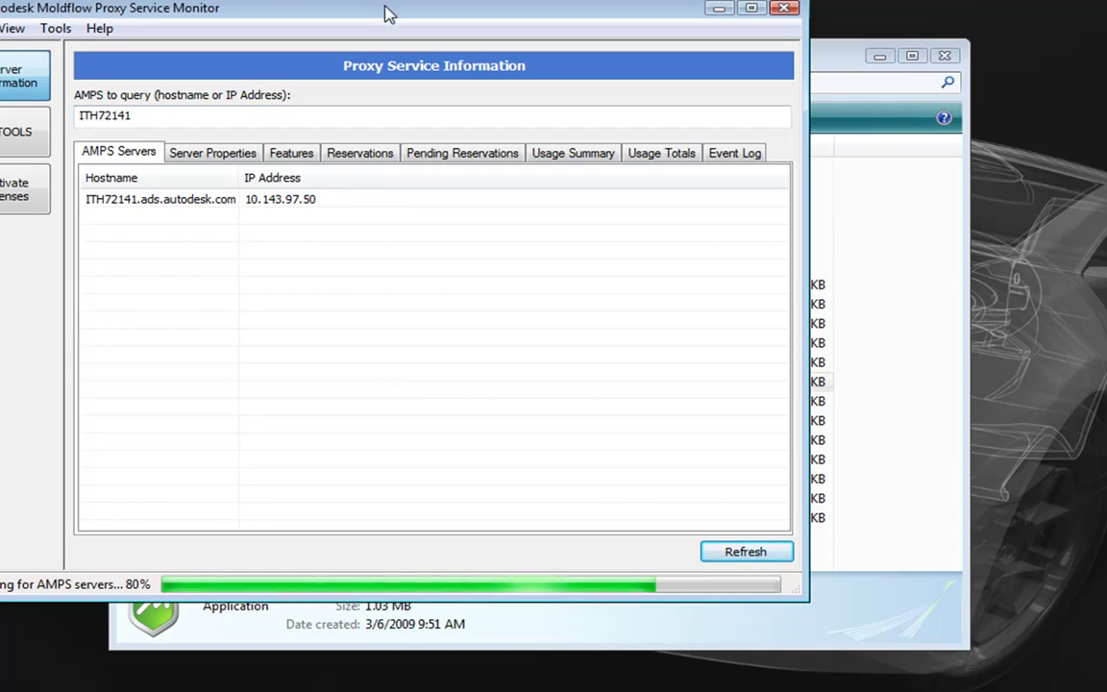
{"action": "left_click_drag", "start_coordinate": [385, 12], "coordinate": [549, 25]}
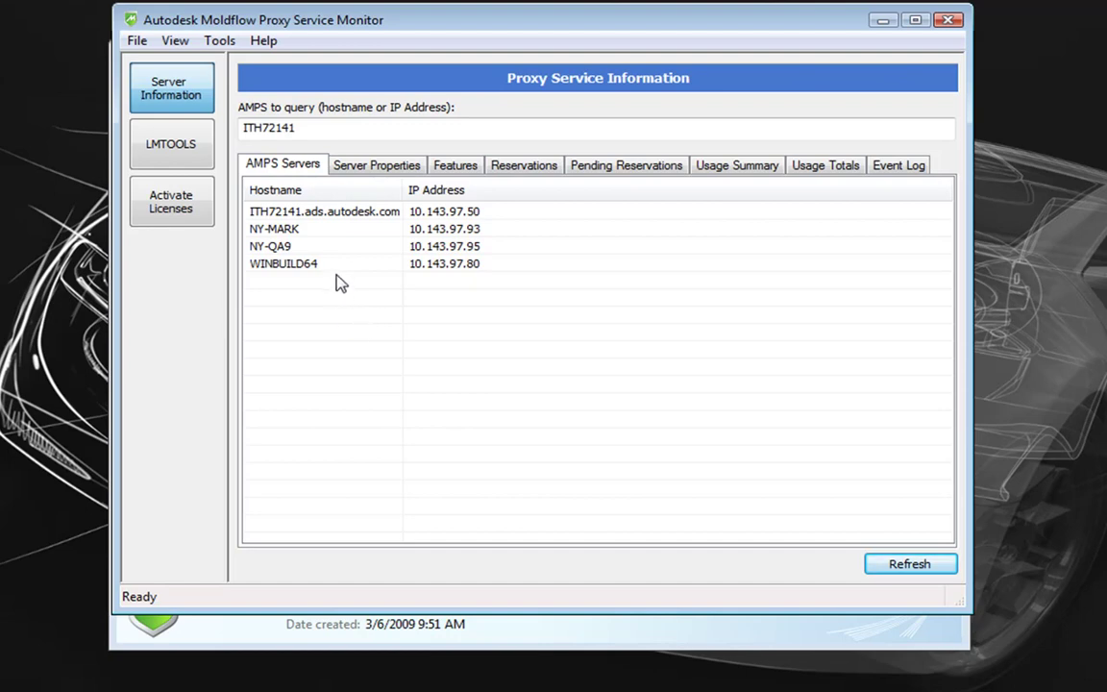
Step: Query the ITH72141.ads.autodesk.com server and review its properties, license features, current and pending reservations, usage summary and usage totals
{"action": "double_click", "coordinate": [320, 213]}
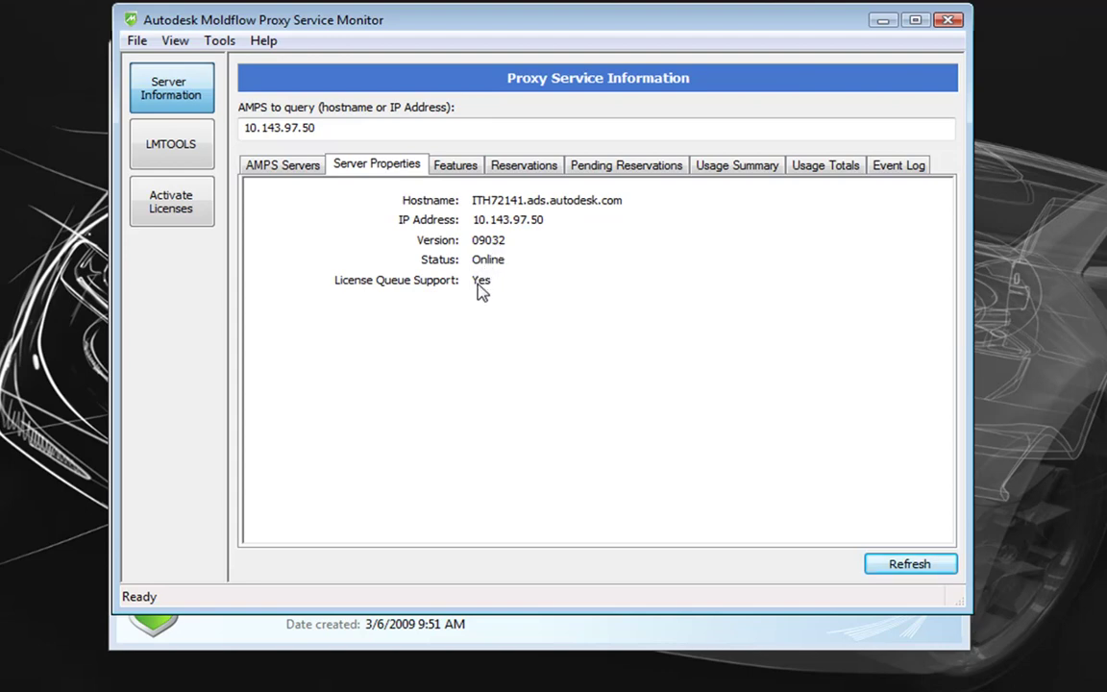
{"action": "left_click", "coordinate": [468, 172]}
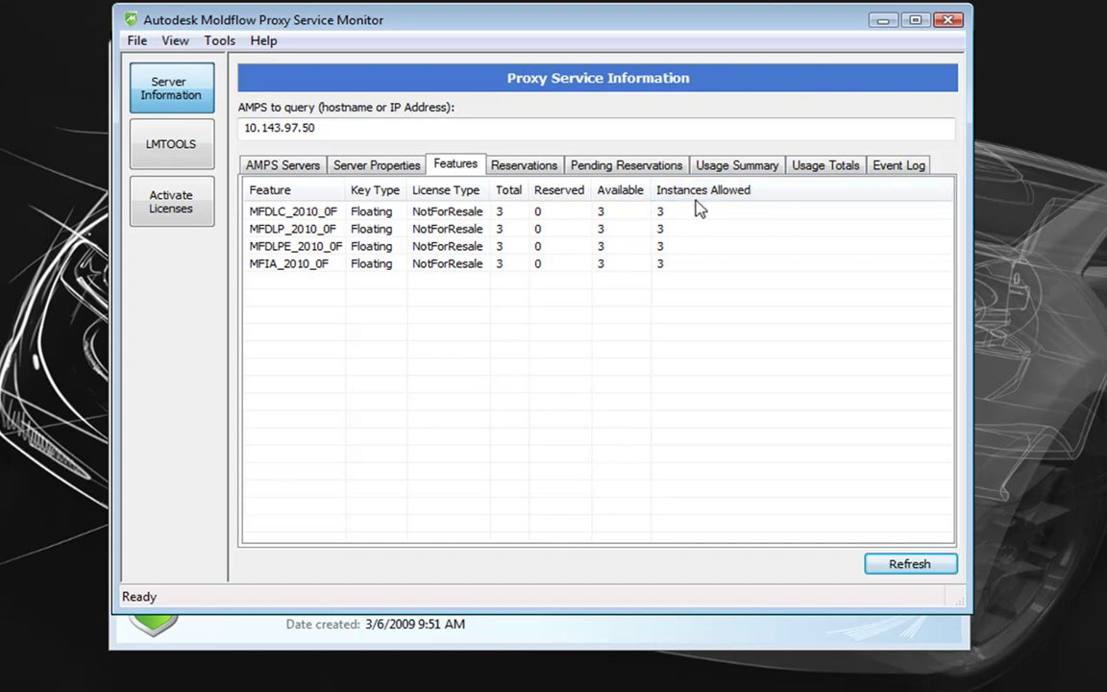
{"action": "left_click", "coordinate": [524, 172]}
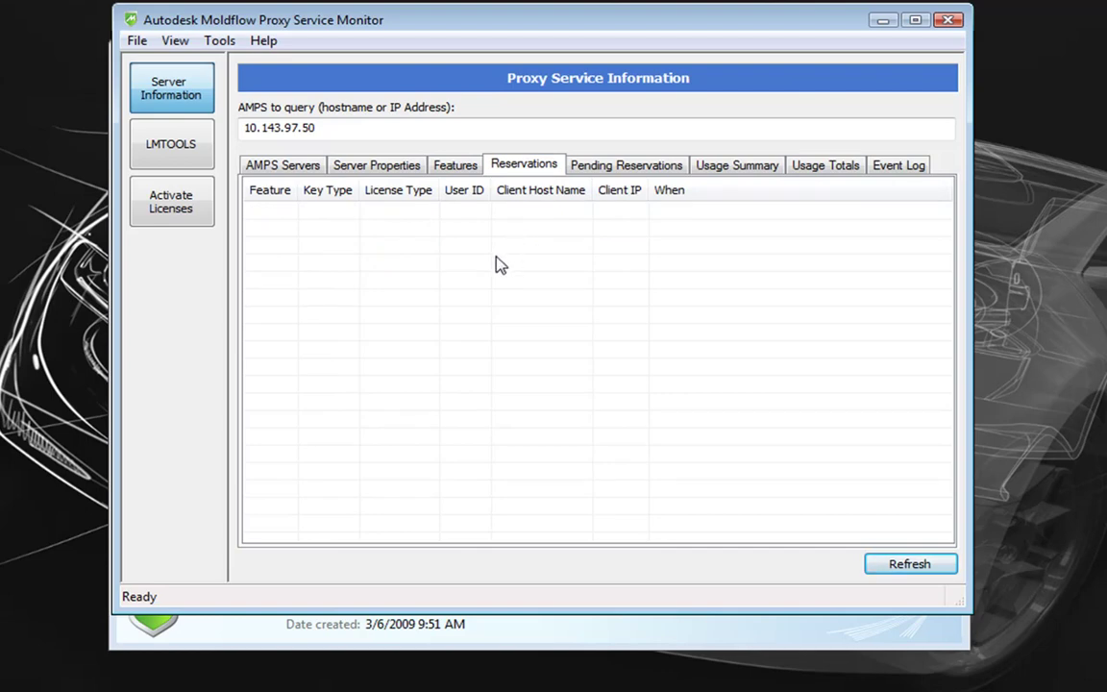
{"action": "left_click", "coordinate": [611, 167]}
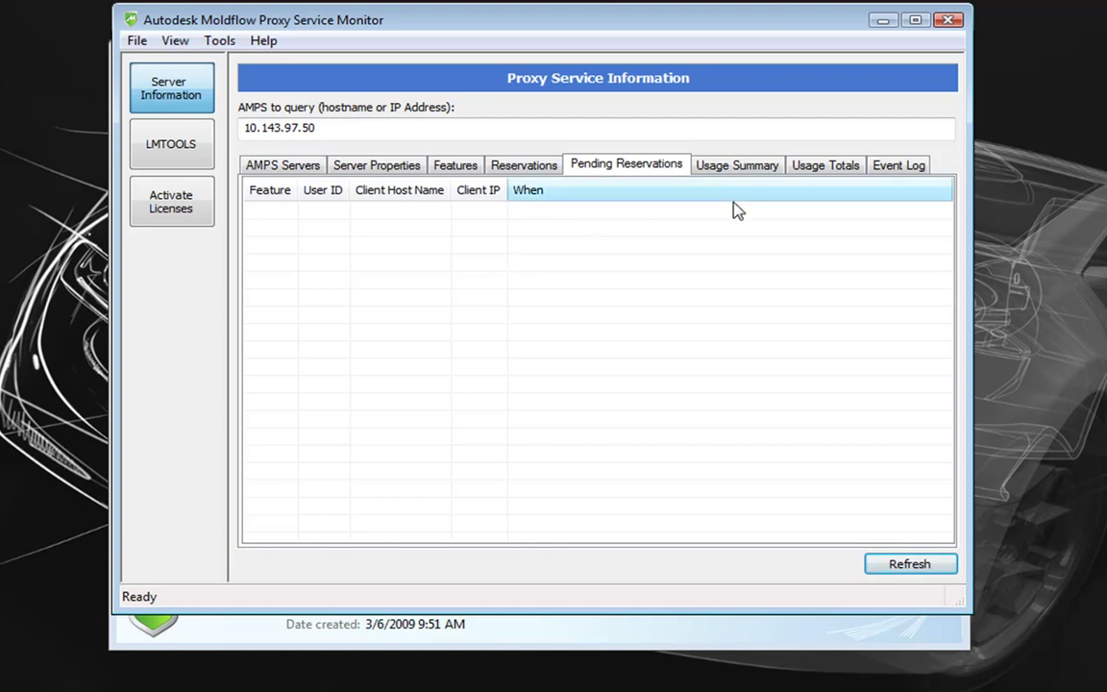
{"action": "left_click", "coordinate": [753, 171]}
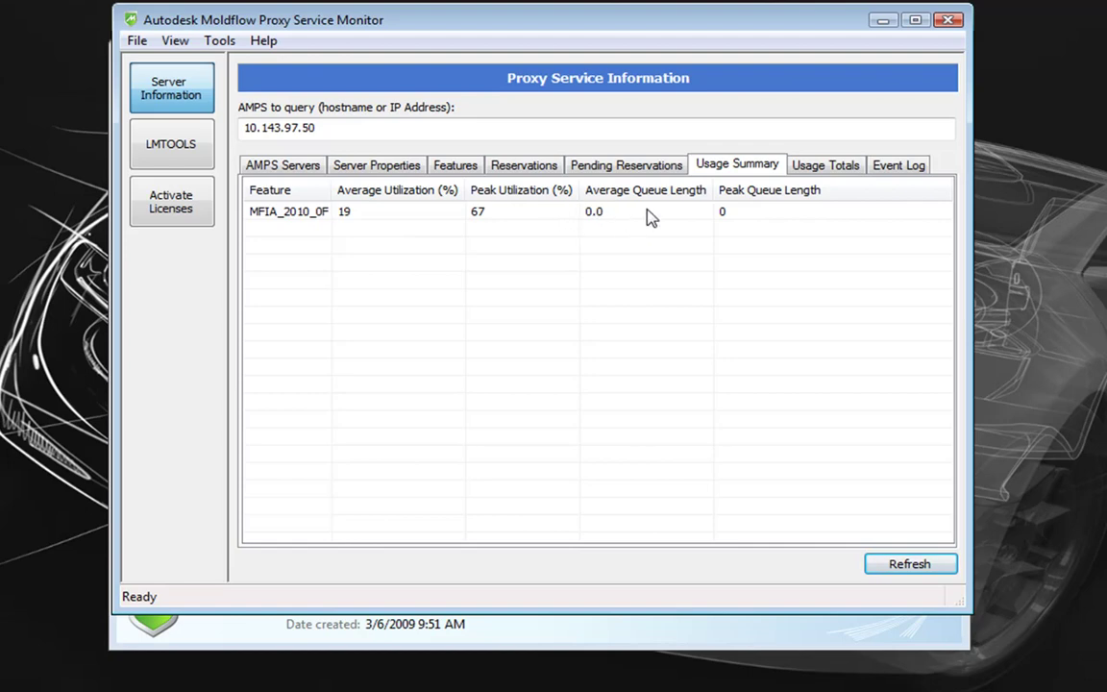
{"action": "left_click", "coordinate": [835, 166]}
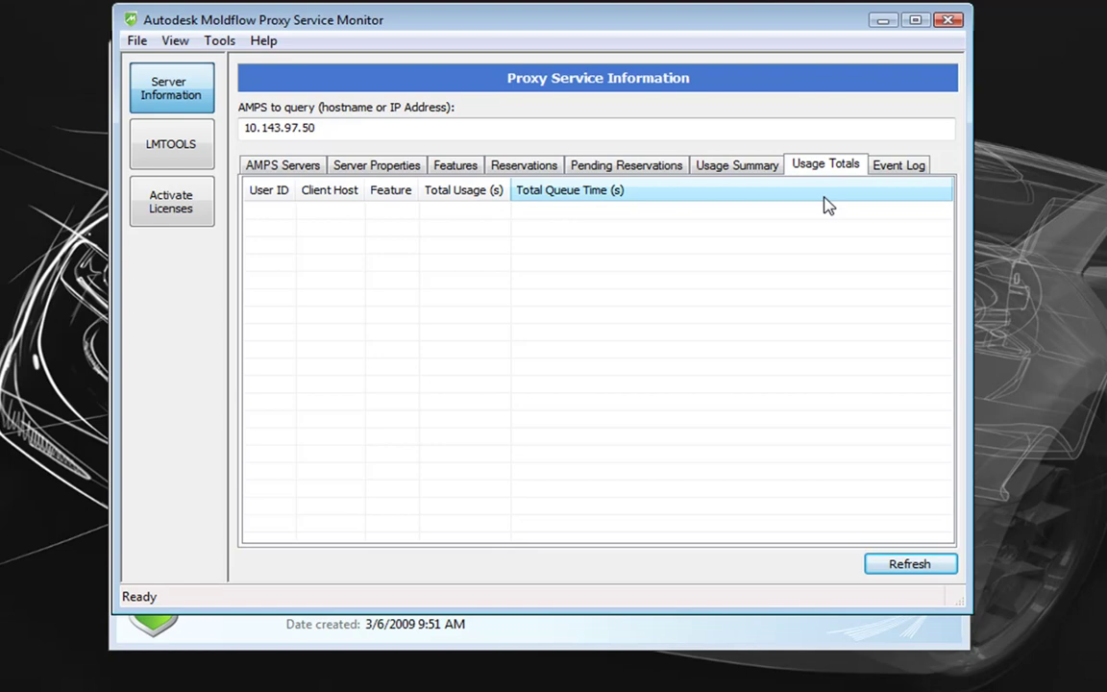
Step: Examine the proxy server's event log for server startups and license check-ins and check-outs
{"action": "left_click", "coordinate": [876, 168]}
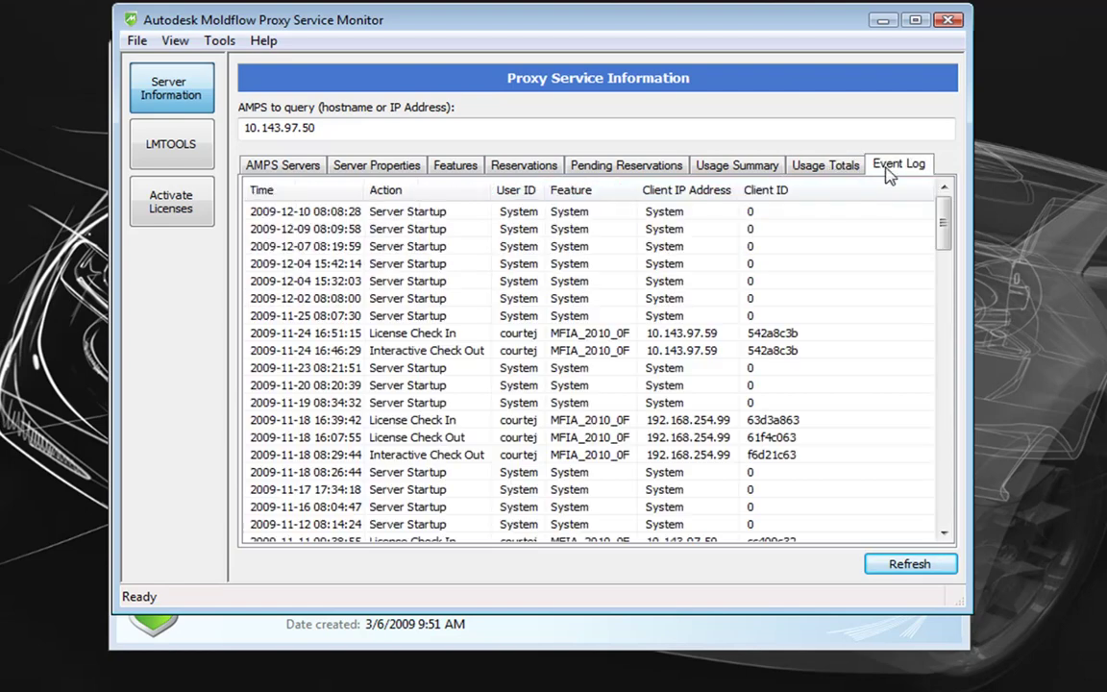
{"action": "left_click", "coordinate": [838, 247]}
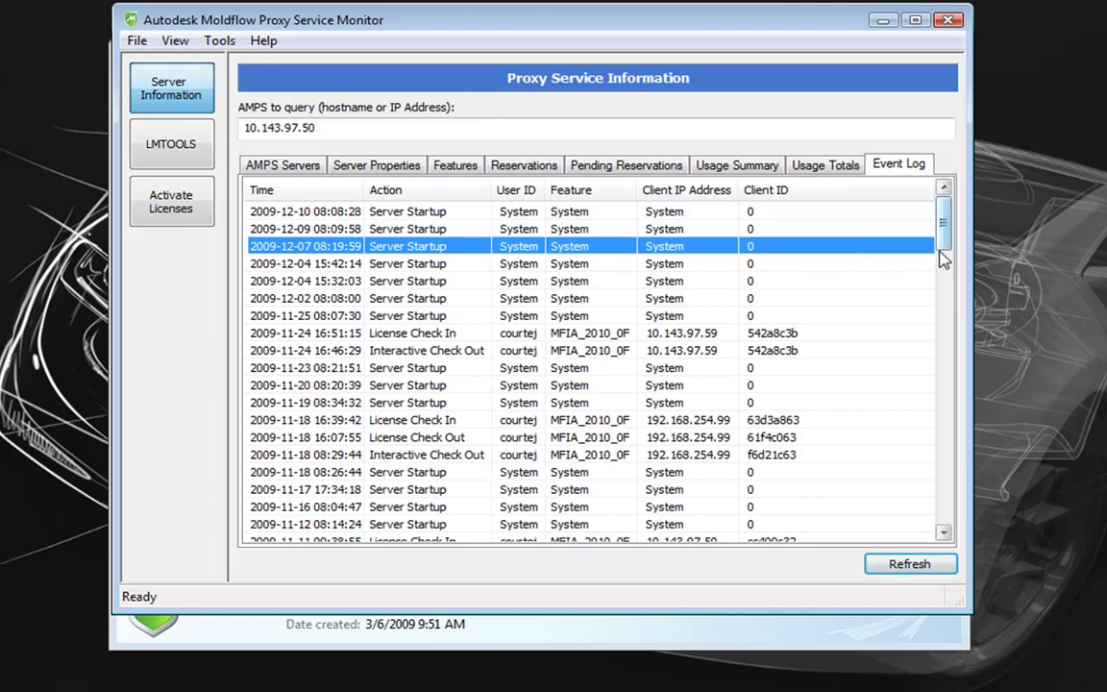
{"action": "scroll", "coordinate": [904, 262], "scroll_direction": "down", "scroll_amount": 2}
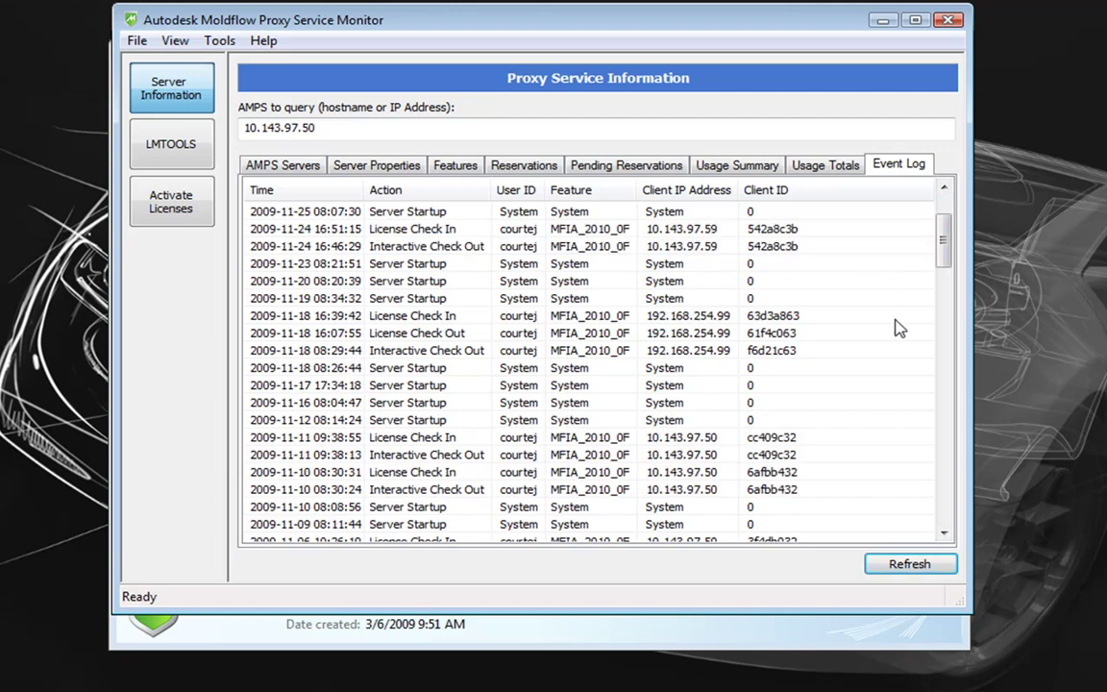
{"action": "scroll", "coordinate": [883, 275], "scroll_direction": "down", "scroll_amount": 2}
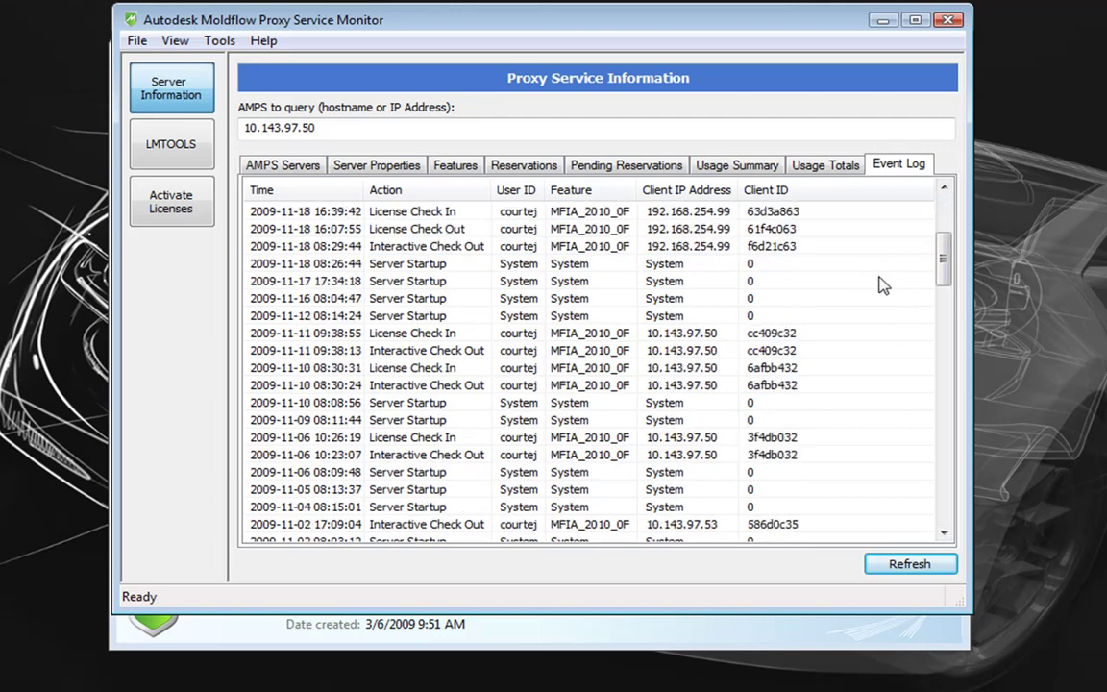
{"action": "scroll", "coordinate": [870, 306], "scroll_direction": "up", "scroll_amount": 4}
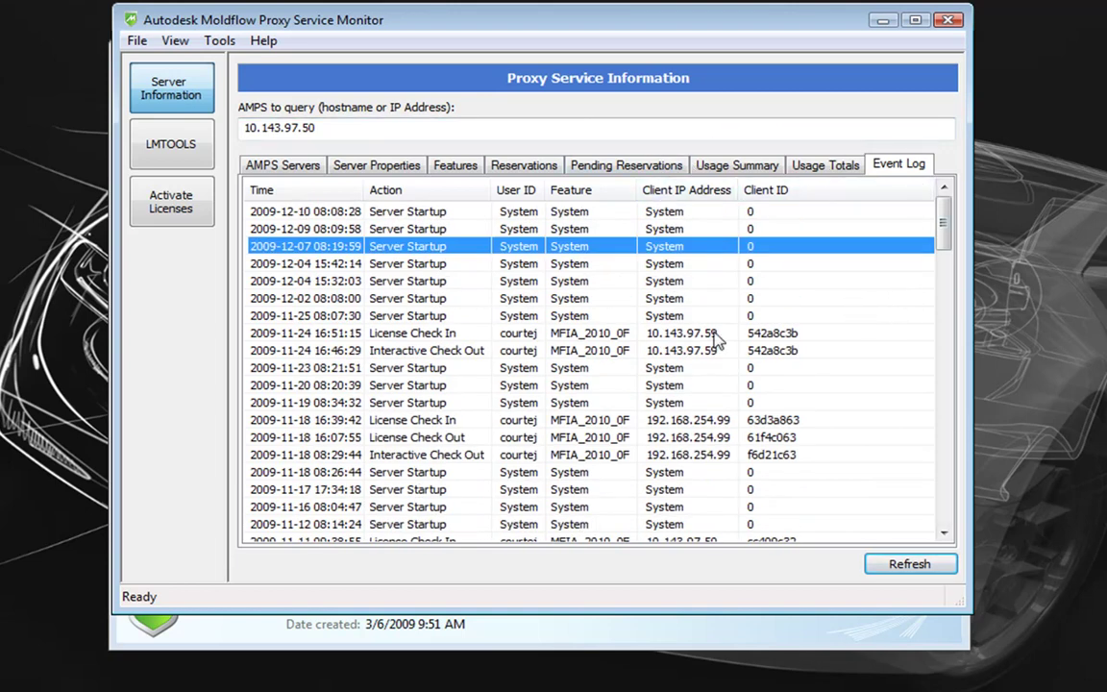
Step: Recheck the available license features and close the Proxy Service Monitor
{"action": "left_click", "coordinate": [451, 173]}
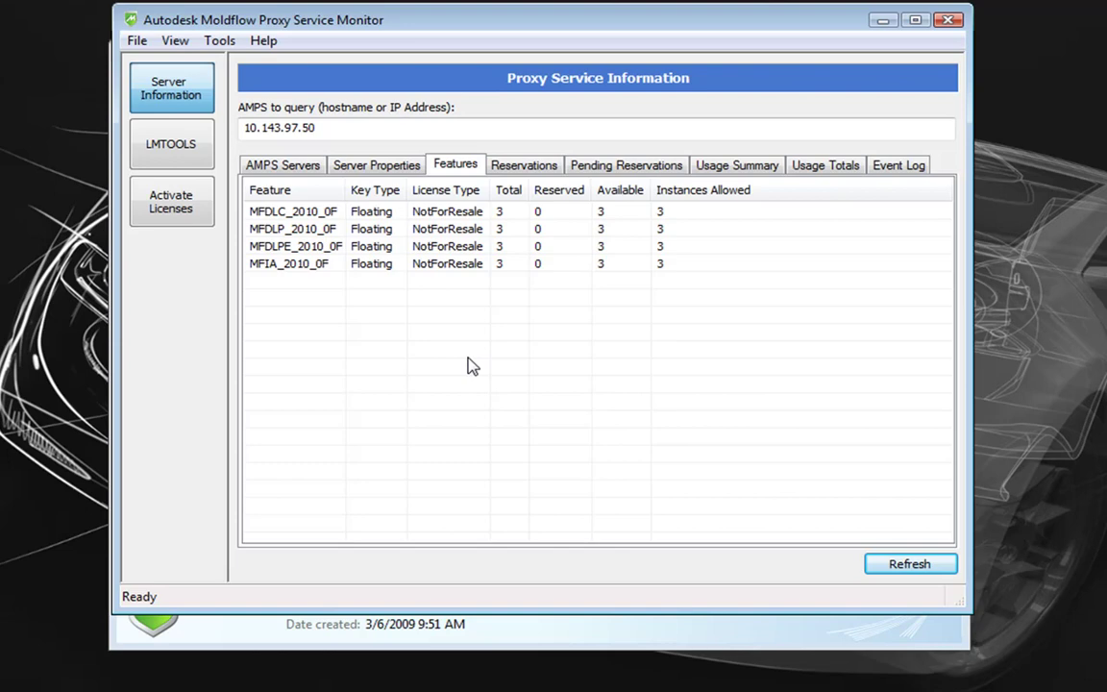
{"action": "left_click", "coordinate": [948, 21]}
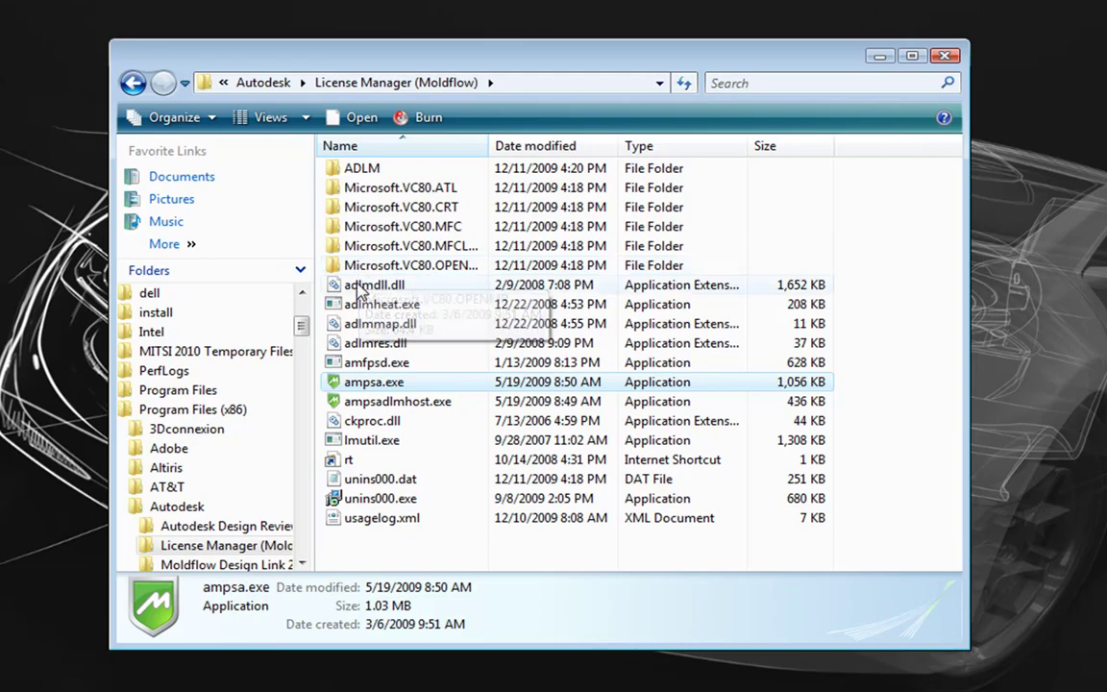
Step: Open the Services console from the Control Panel's Administrative Tools
{"action": "key", "text": "super"}
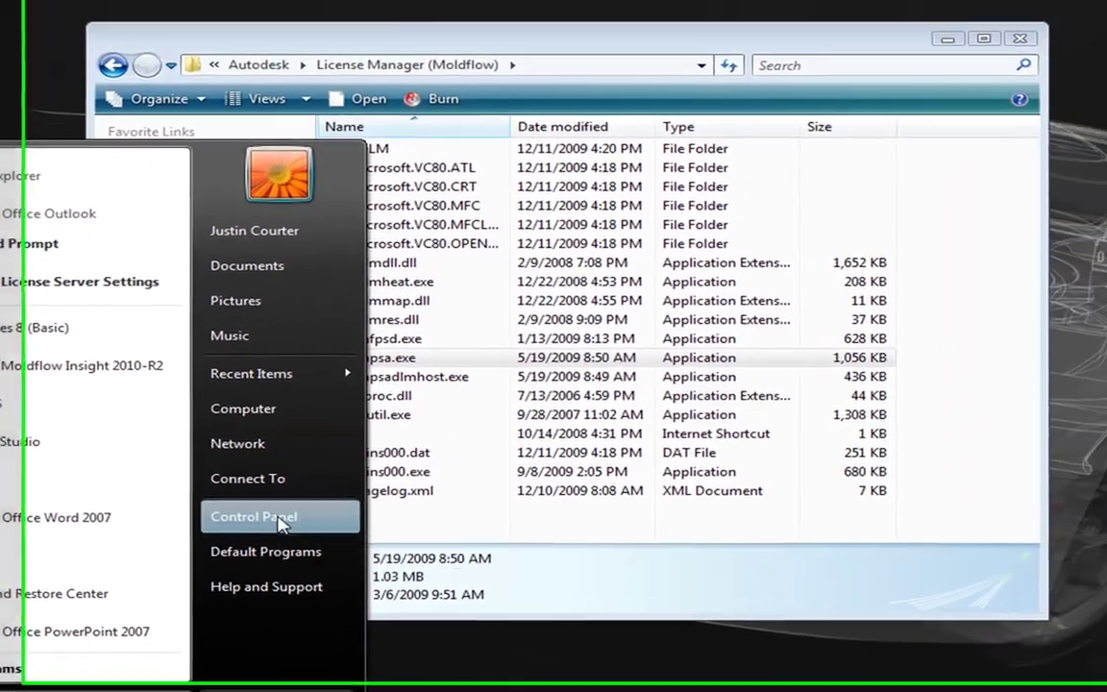
{"action": "left_click", "coordinate": [281, 522]}
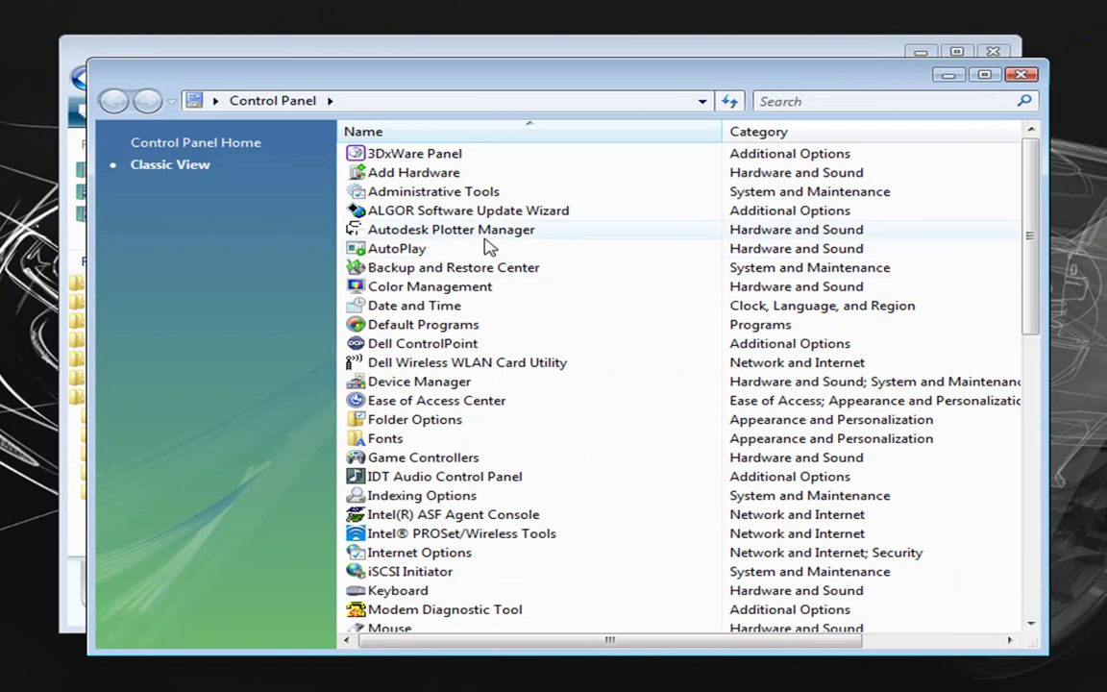
{"action": "double_click", "coordinate": [441, 193]}
{"action": "left_click", "coordinate": [381, 357]}
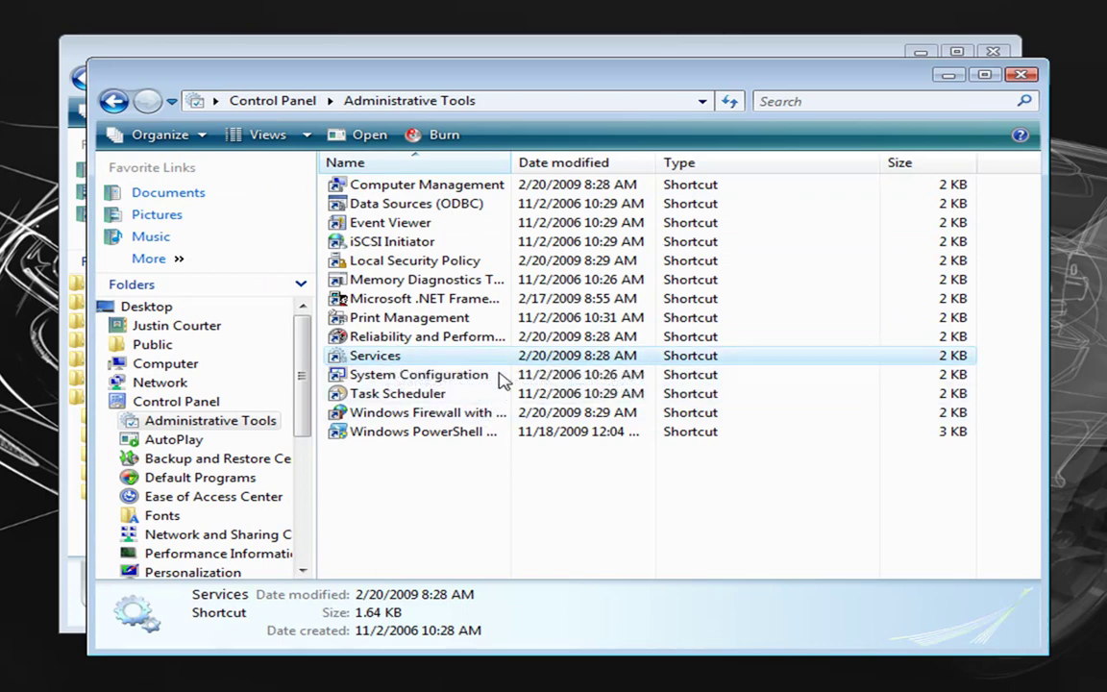
{"action": "double_click", "coordinate": [375, 357]}
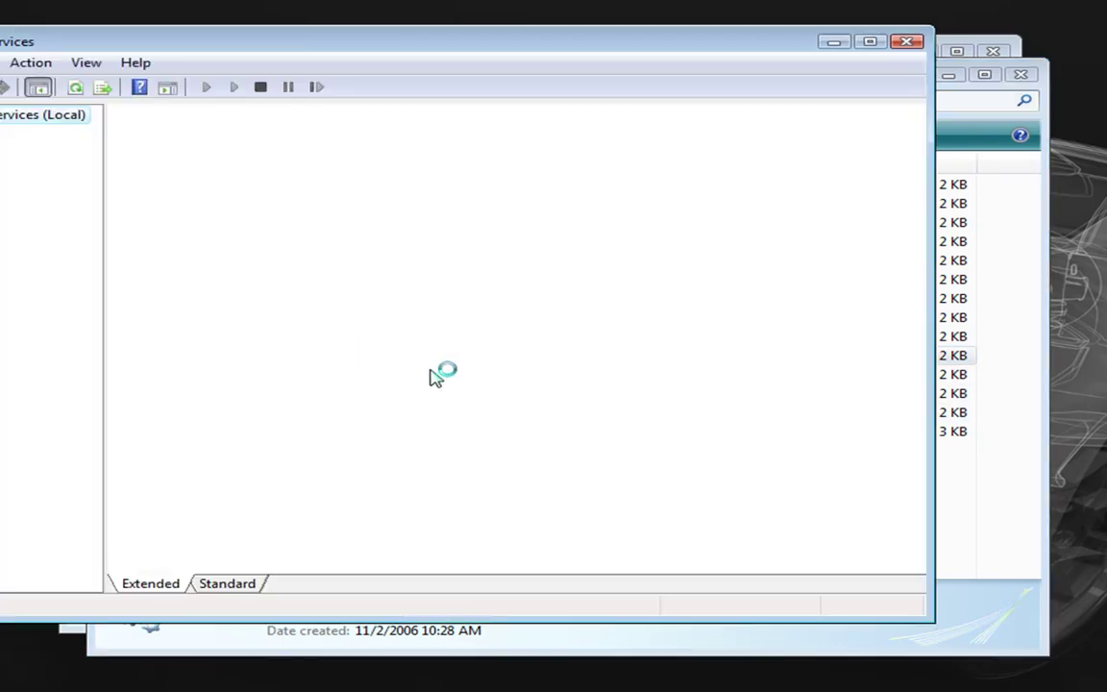
Step: Restart the Autodesk License Manager (Moldflow) service and close the Services and Administrative Tools windows
{"action": "left_click", "coordinate": [477, 350]}
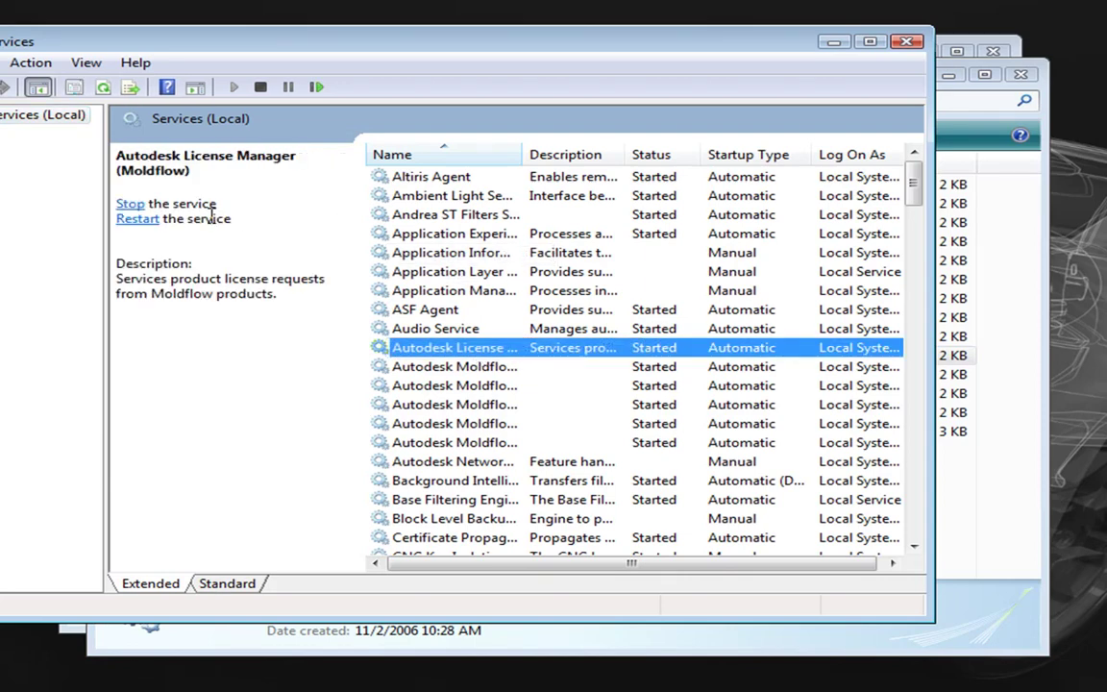
{"action": "left_click", "coordinate": [130, 203]}
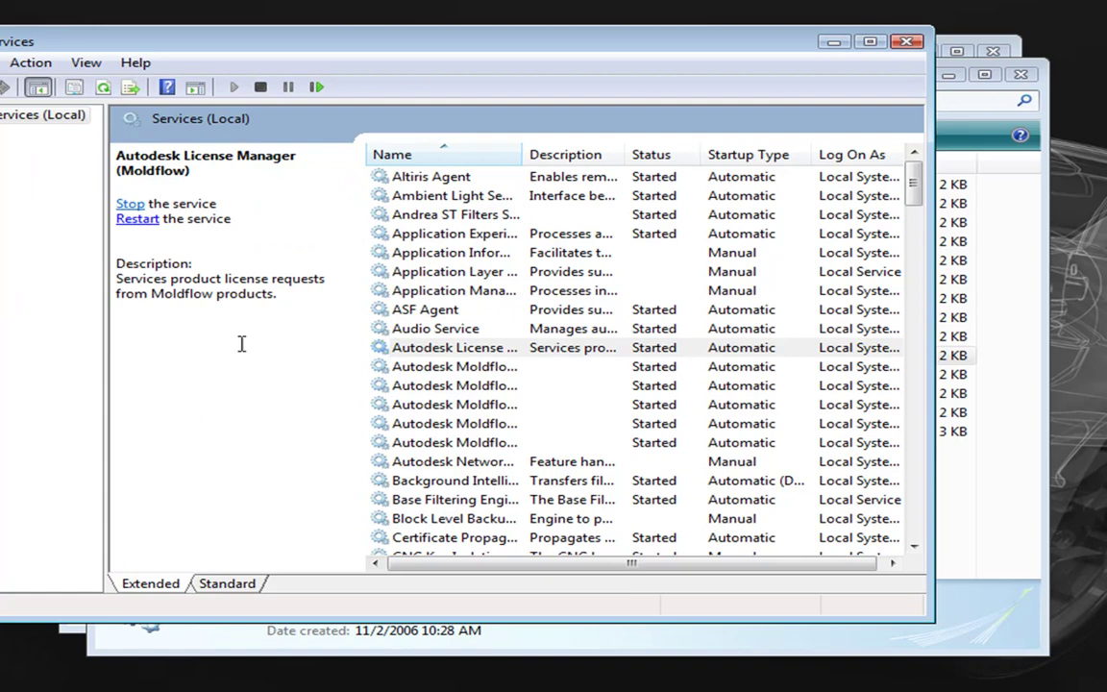
{"action": "left_click", "coordinate": [904, 43]}
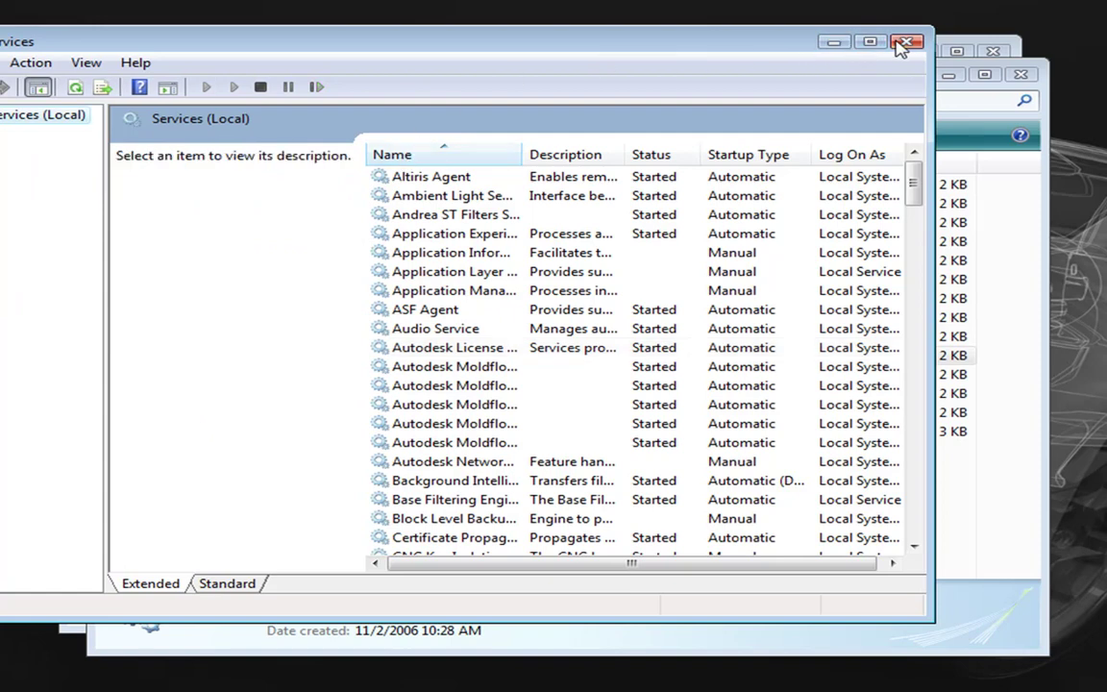
{"action": "left_click", "coordinate": [905, 42]}
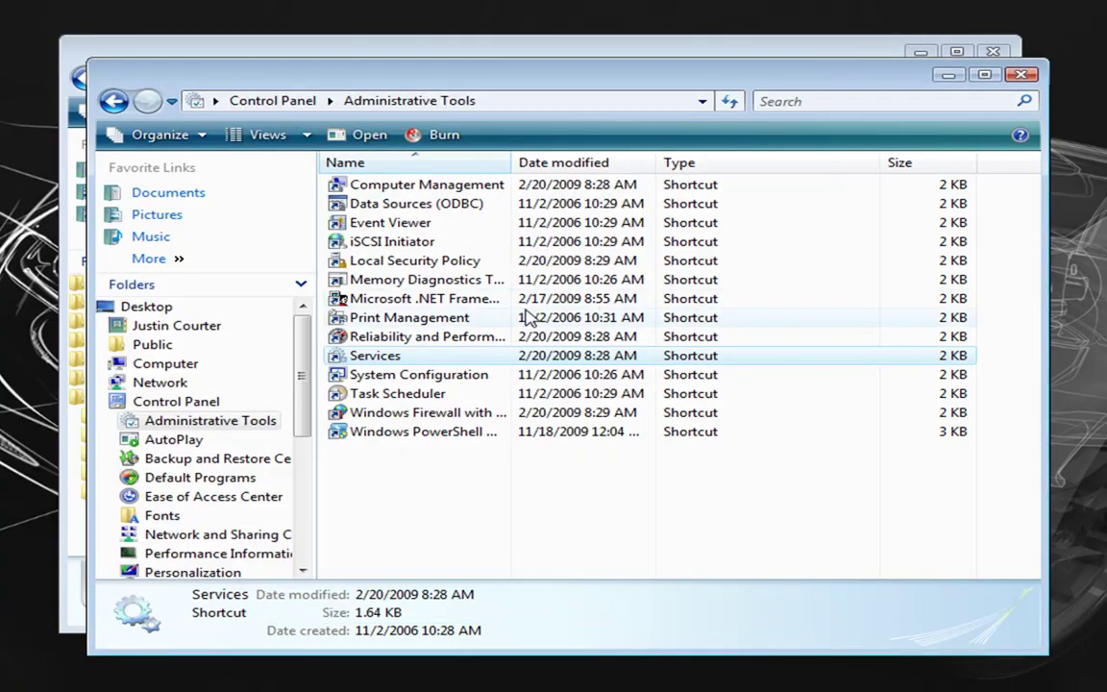
{"action": "left_click", "coordinate": [1022, 76]}
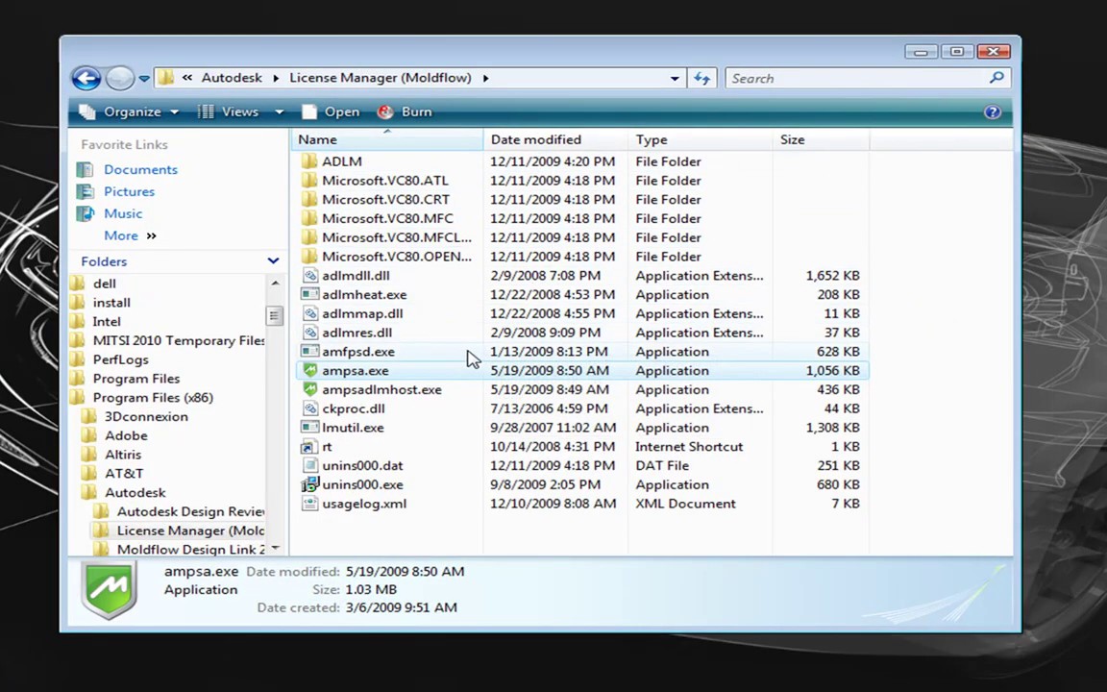
Step: Relaunch ampsa.exe, query the ITH72141 server and check its server properties and license features
{"action": "double_click", "coordinate": [380, 371]}
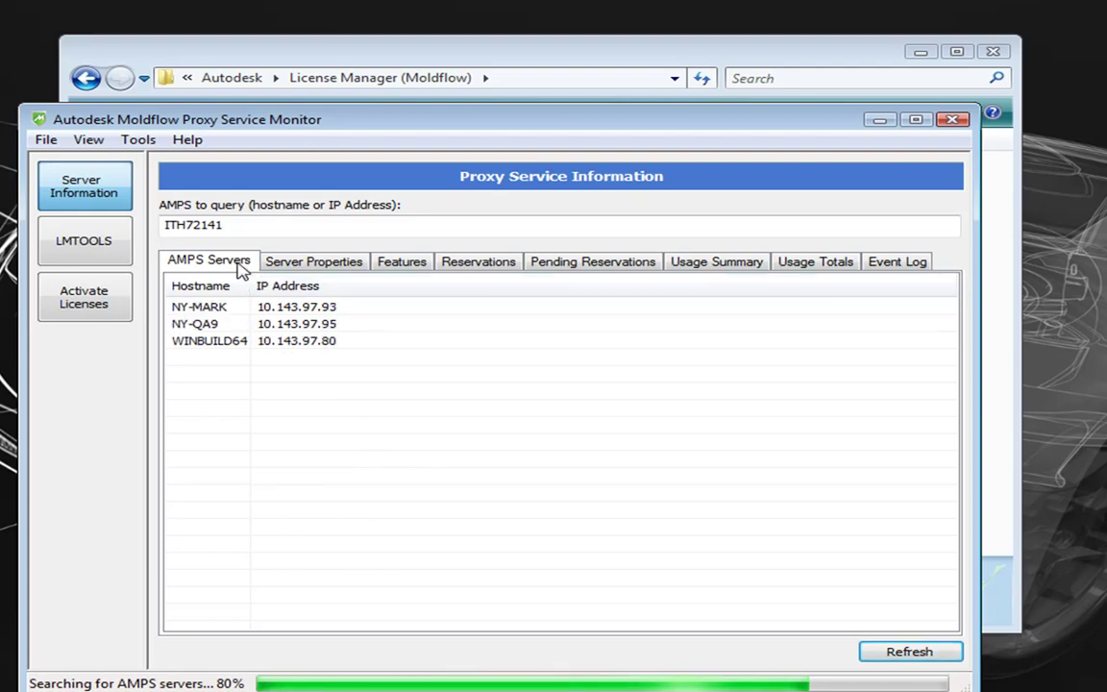
{"action": "left_click", "coordinate": [257, 224]}
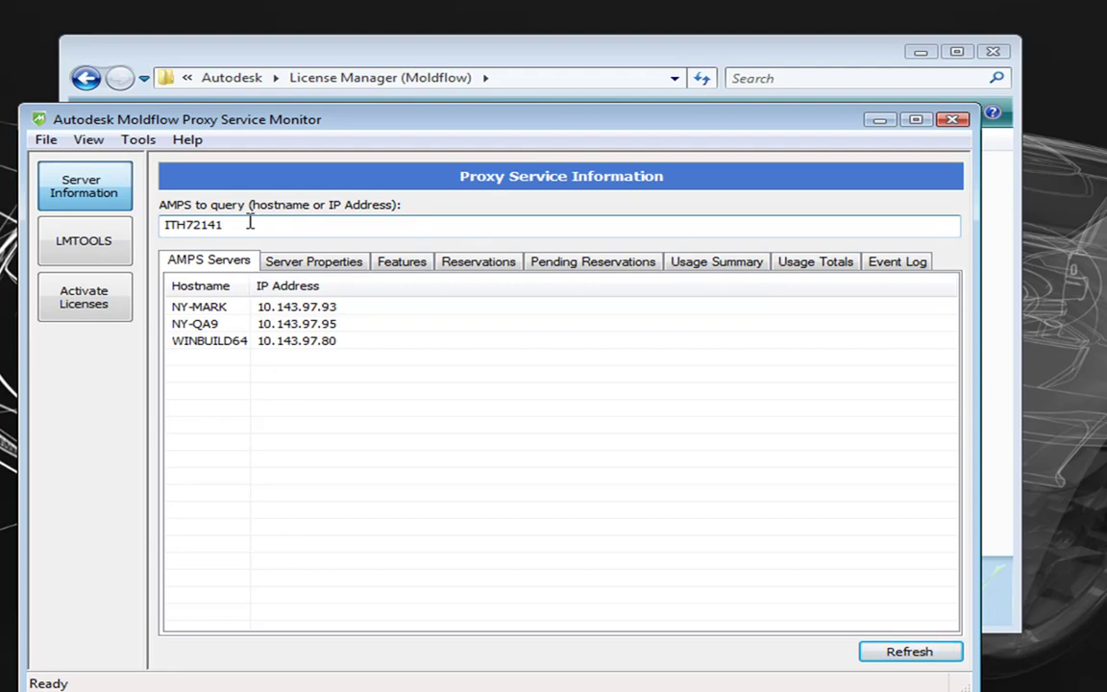
{"action": "left_click", "coordinate": [910, 653]}
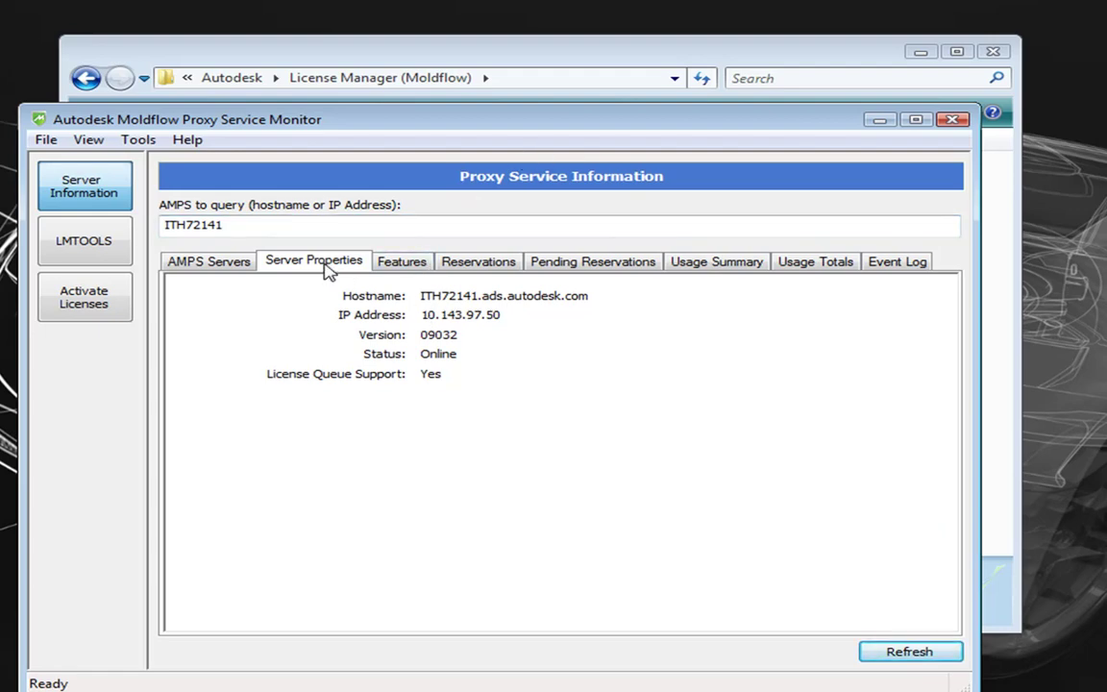
{"action": "left_click", "coordinate": [399, 263]}
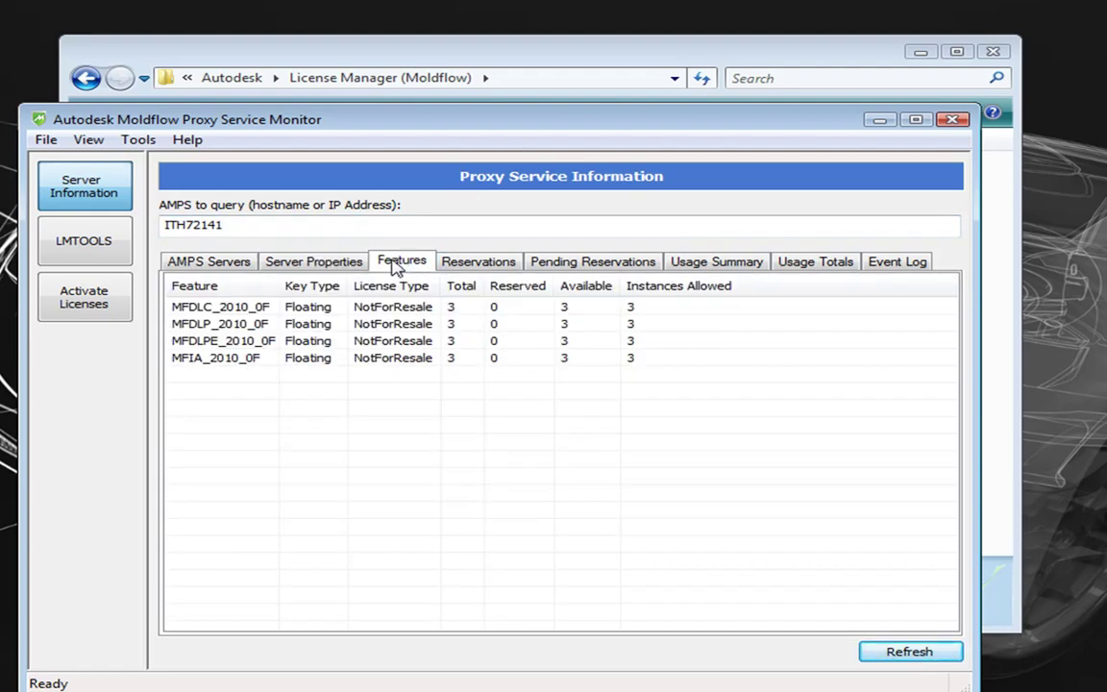